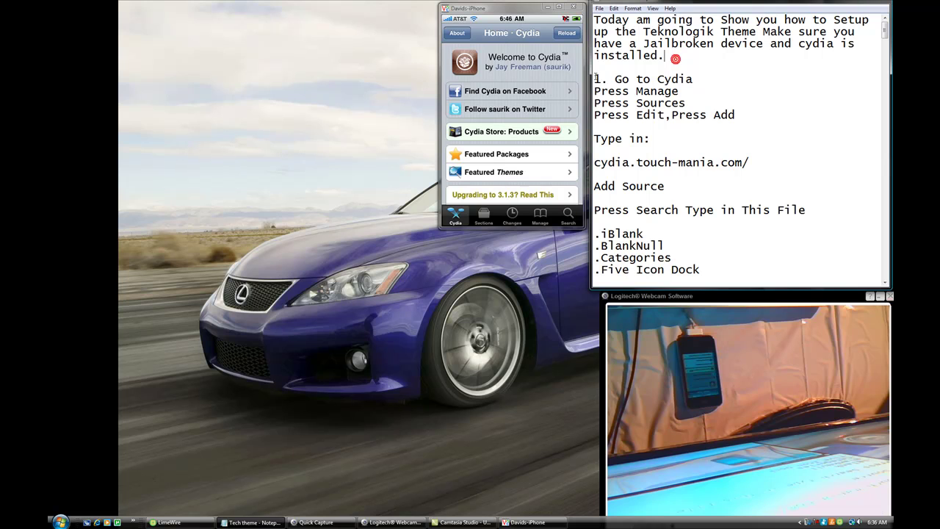
Open the list of package sources in Cydia's Manage section, following the instructions in the notes
left_click_drag(615, 79, 692, 76)
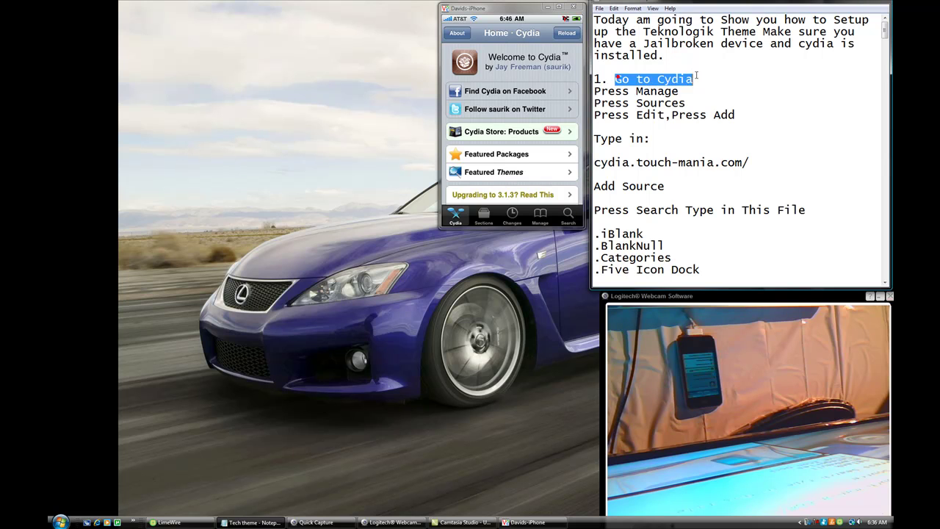
left_click(694, 75)
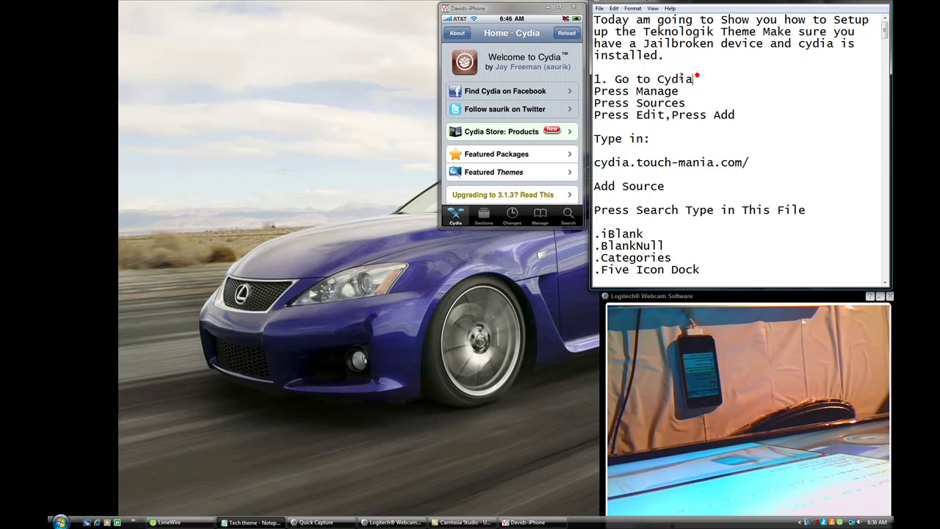
left_click(594, 91)
left_click_drag(594, 91, 680, 91)
left_click(681, 92)
left_click(540, 214)
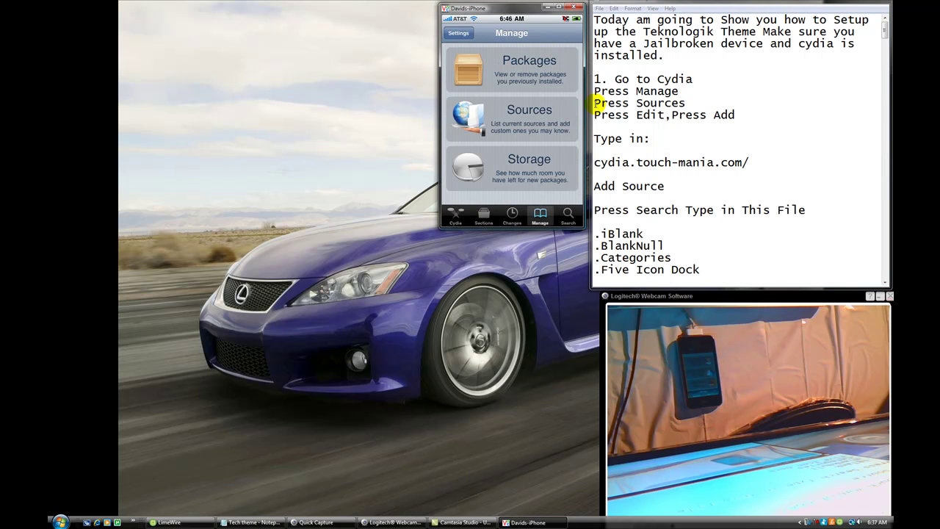
left_click_drag(594, 103, 687, 104)
left_click(690, 103)
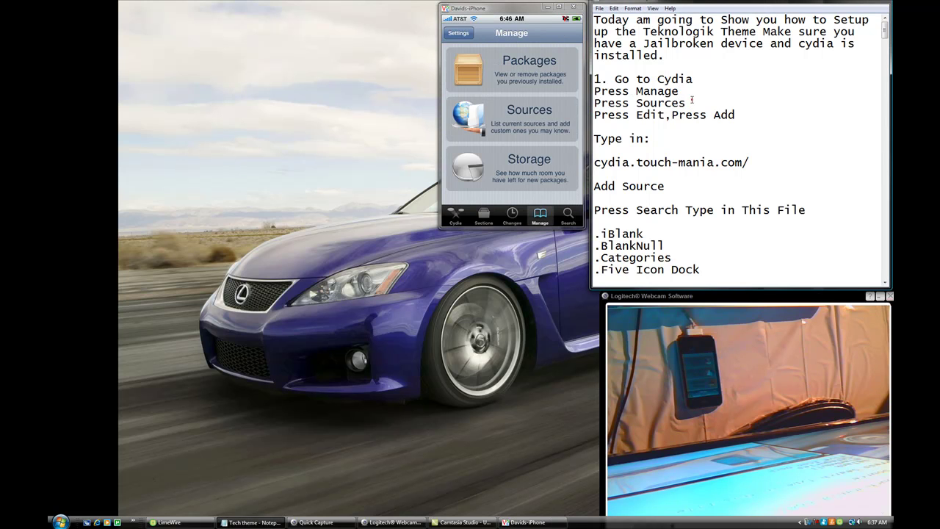
left_click(529, 113)
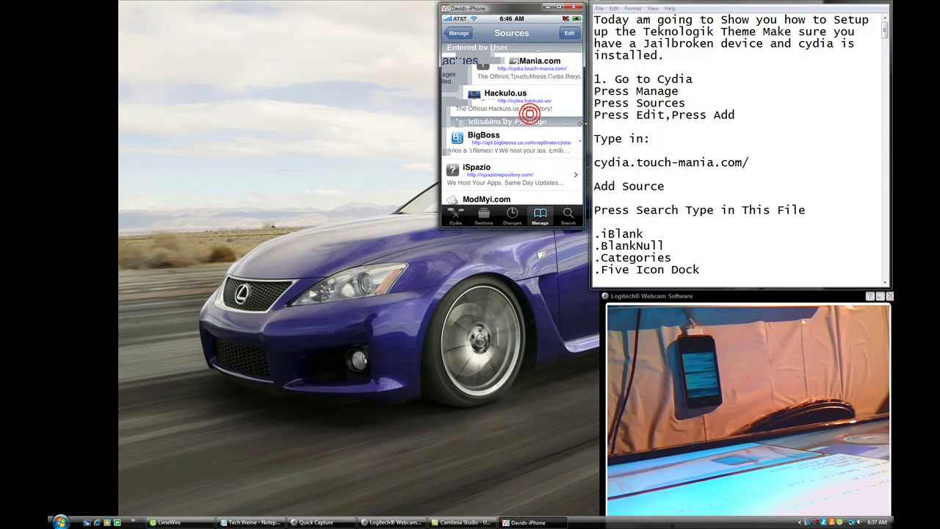
Put the source list into edit mode and start adding a new Cydia source
left_click_drag(594, 115, 774, 114)
left_click(749, 115)
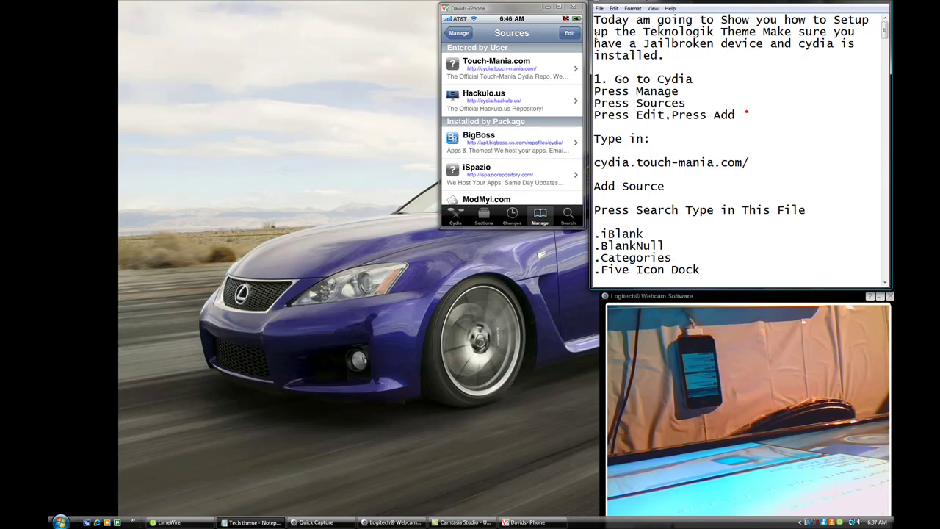
left_click(570, 33)
left_click(571, 33)
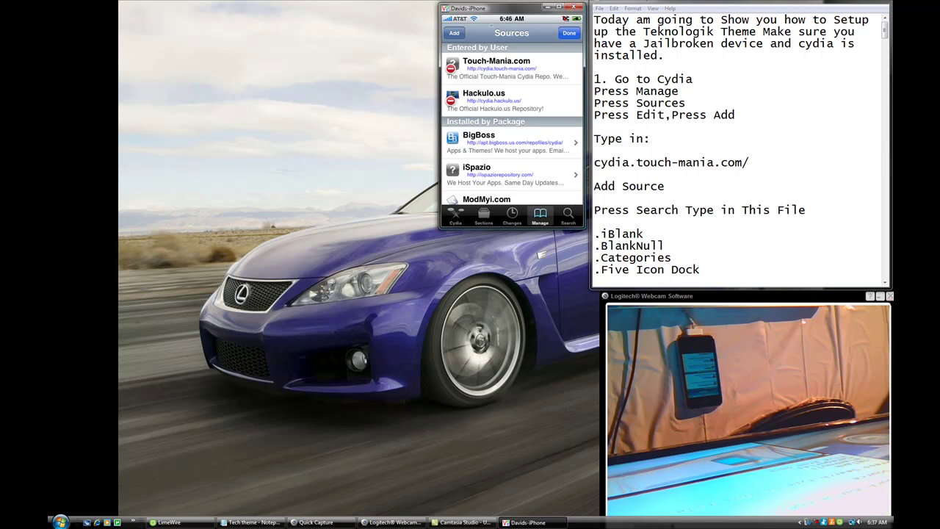
left_click(455, 33)
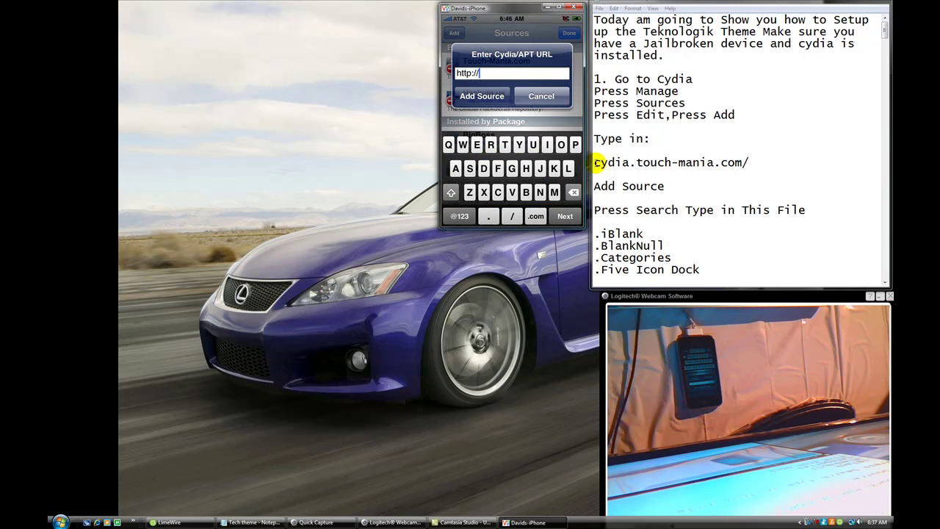
Copy the address cydia.touch-mania.com/ from the notes and cancel the new source entry
left_click(595, 162)
left_click_drag(594, 139, 651, 139)
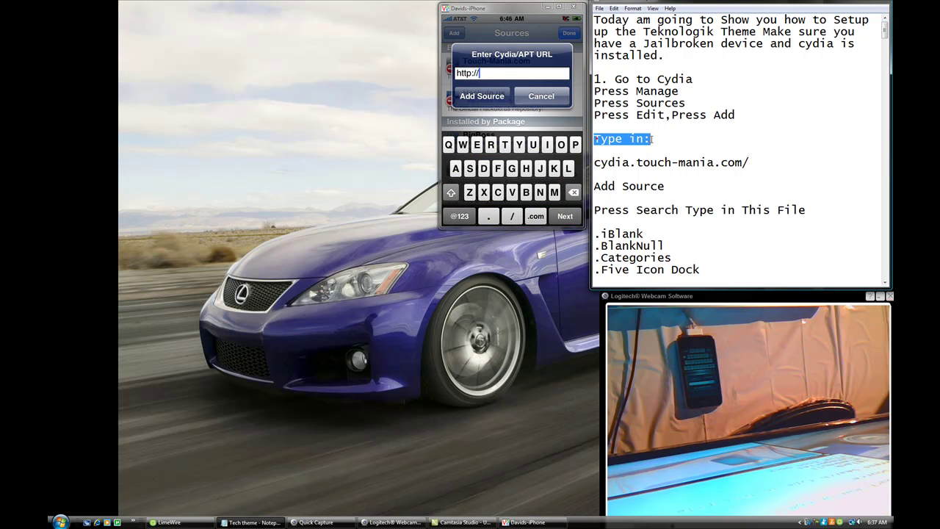
left_click(656, 141)
left_click_drag(595, 162, 750, 162)
right_click(749, 161)
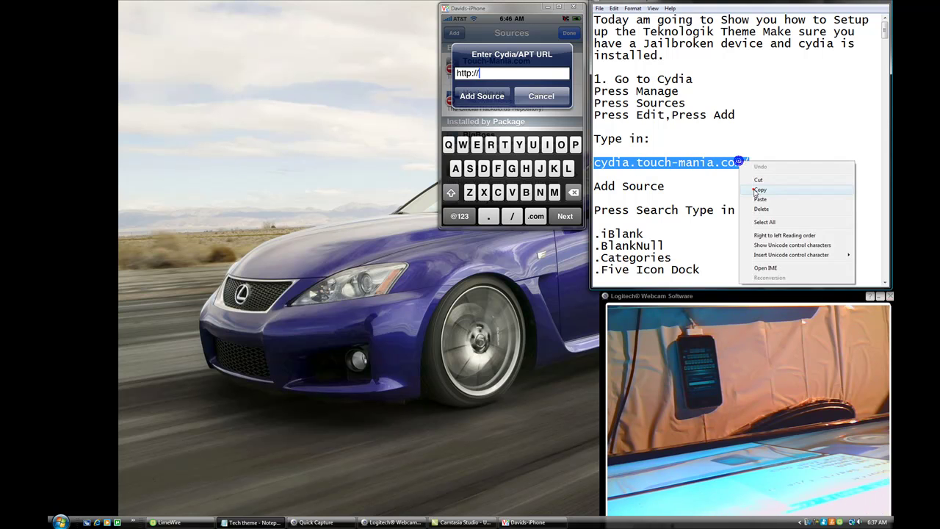
left_click(756, 189)
left_click(520, 74)
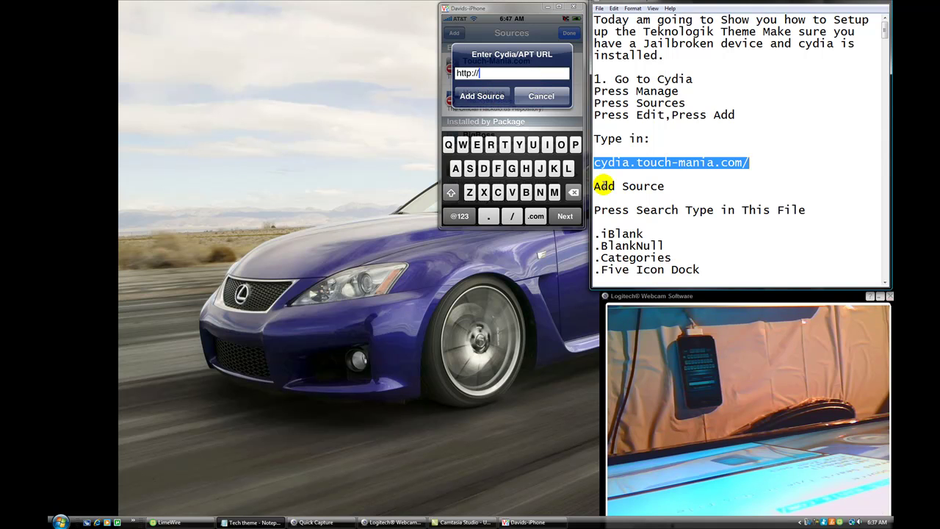
left_click_drag(595, 186, 659, 186)
left_click(661, 173)
left_click(541, 97)
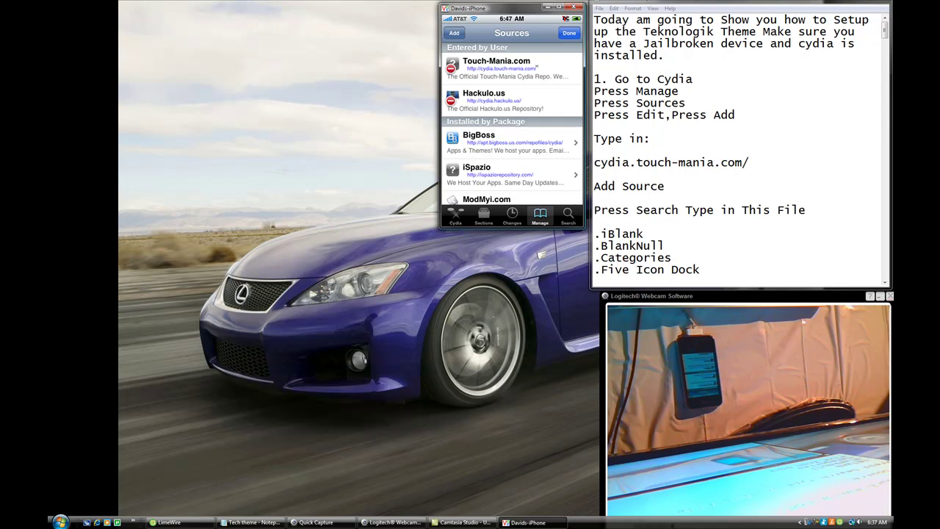
Open Cydia's package search and highlight the names of the packages to look up in the notes
left_click_drag(594, 210, 679, 210)
left_click(678, 197)
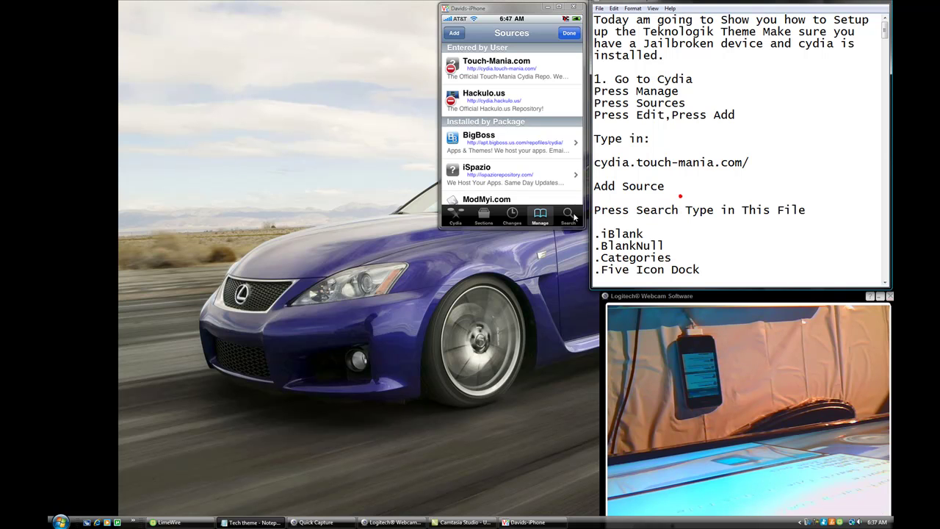
left_click(569, 214)
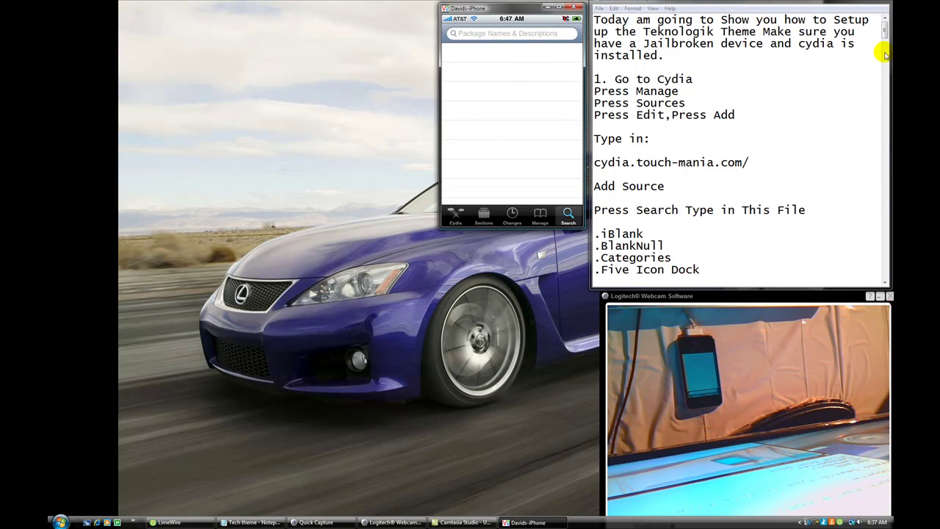
left_click_drag(885, 27, 886, 45)
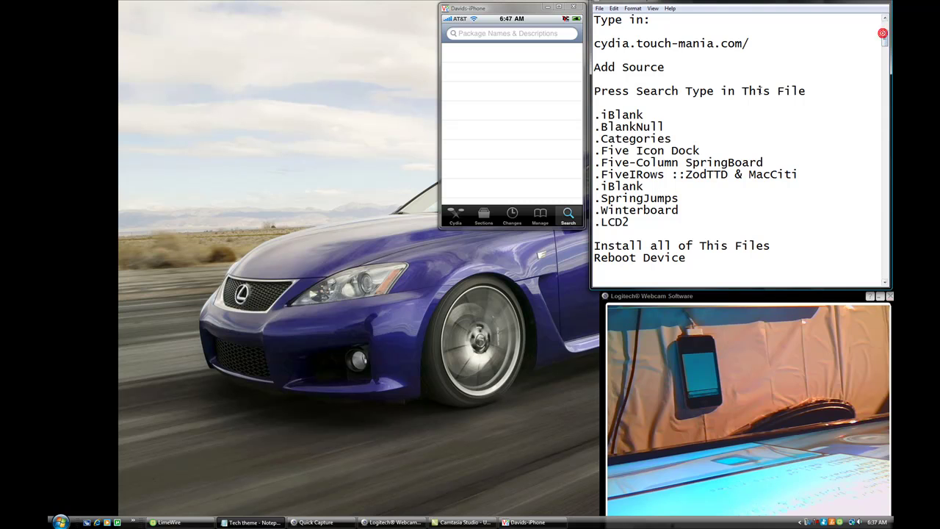
left_click_drag(722, 91, 799, 92)
left_click(808, 91)
left_click_drag(601, 114, 749, 212)
left_click(751, 208)
Search Cydia for "iblank" and open the details of the iBlank package
left_click(491, 34)
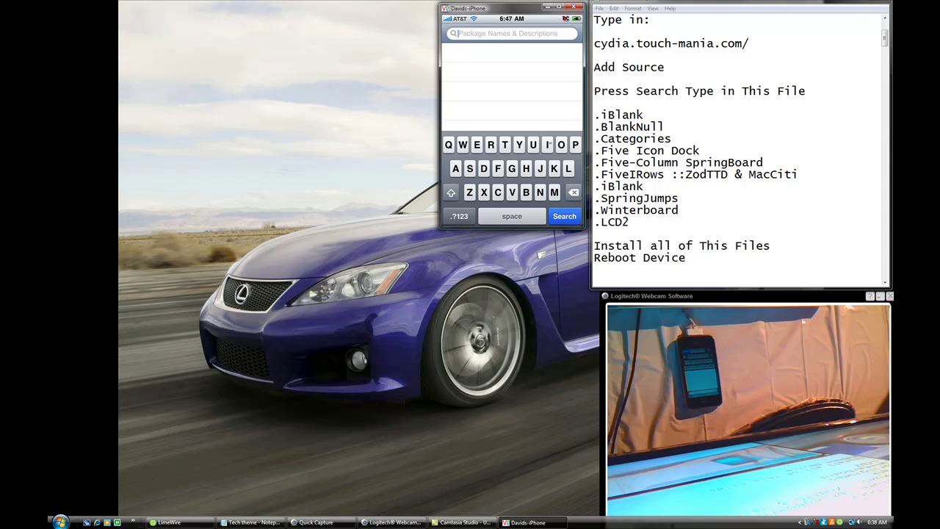
left_click(549, 145)
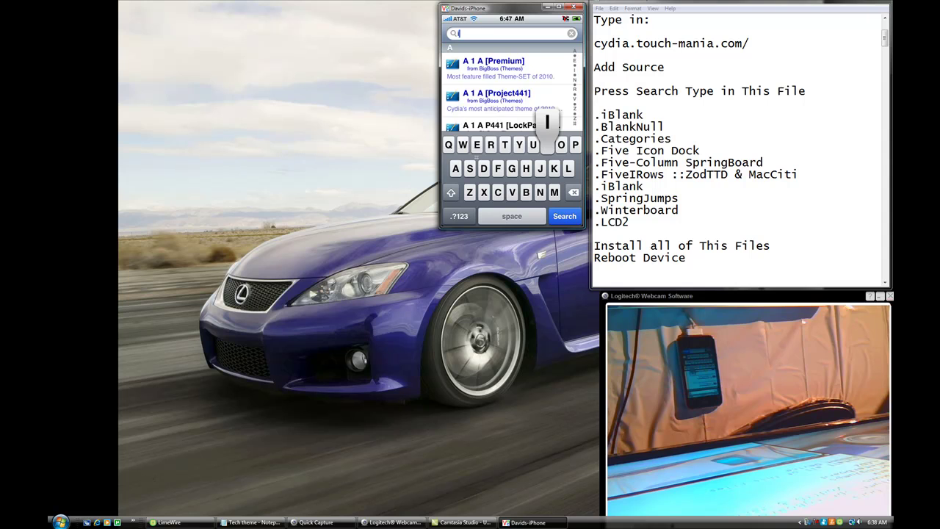
type("blanks")
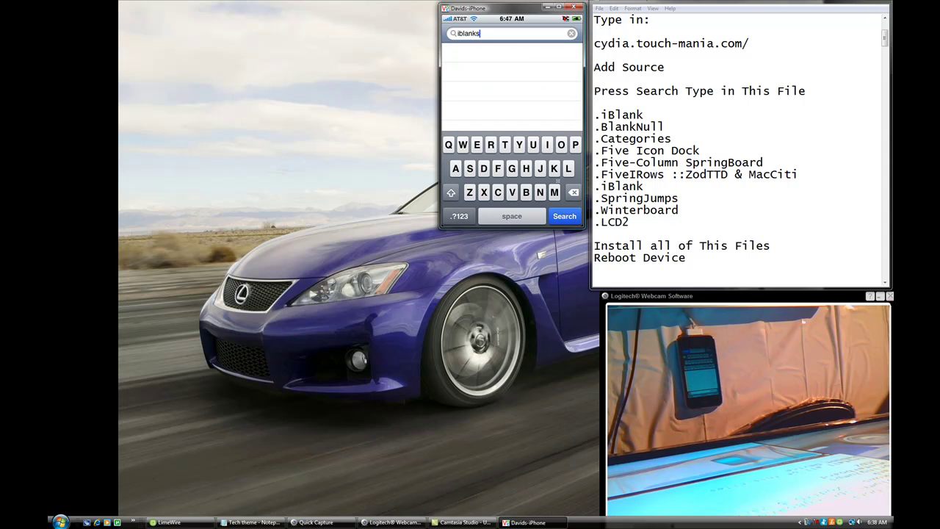
left_click(572, 192)
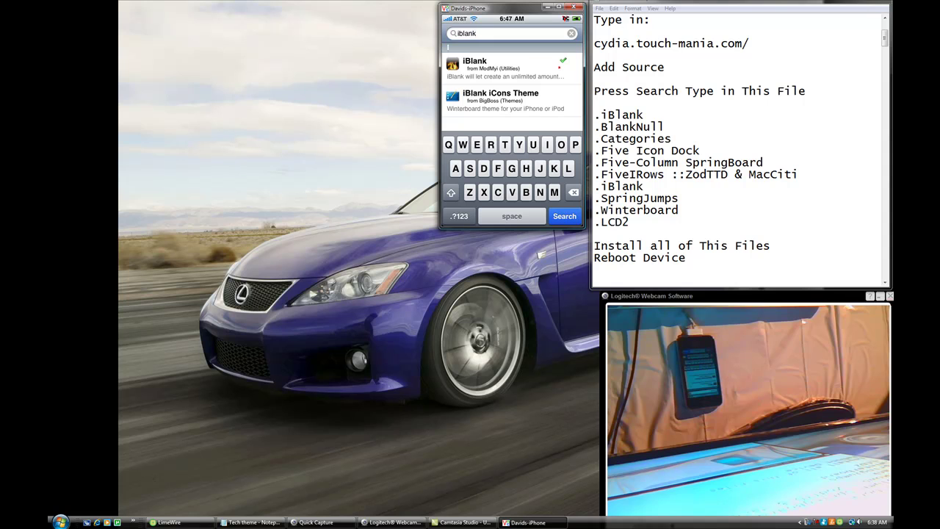
left_click(507, 68)
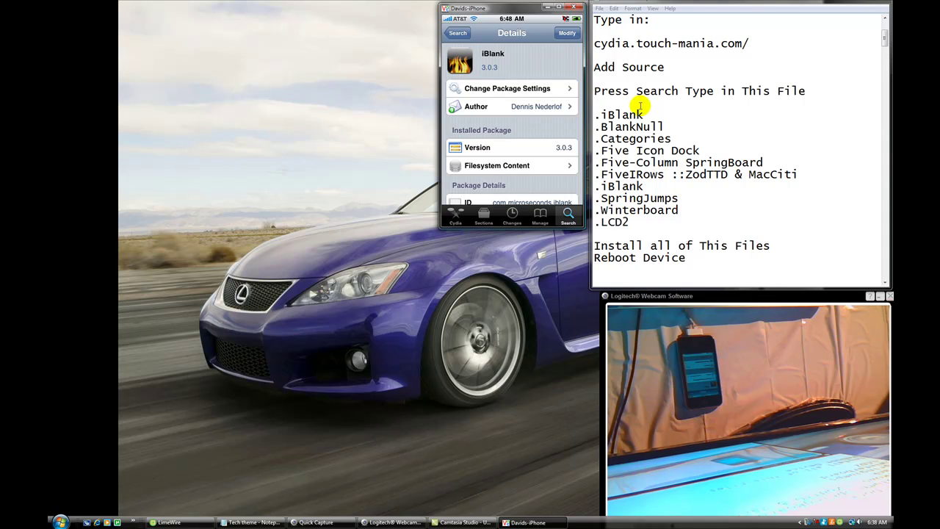
Highlight the package list and the Reboot Device line in the notes, and return the phone to its home screen
left_click_drag(600, 115, 697, 220)
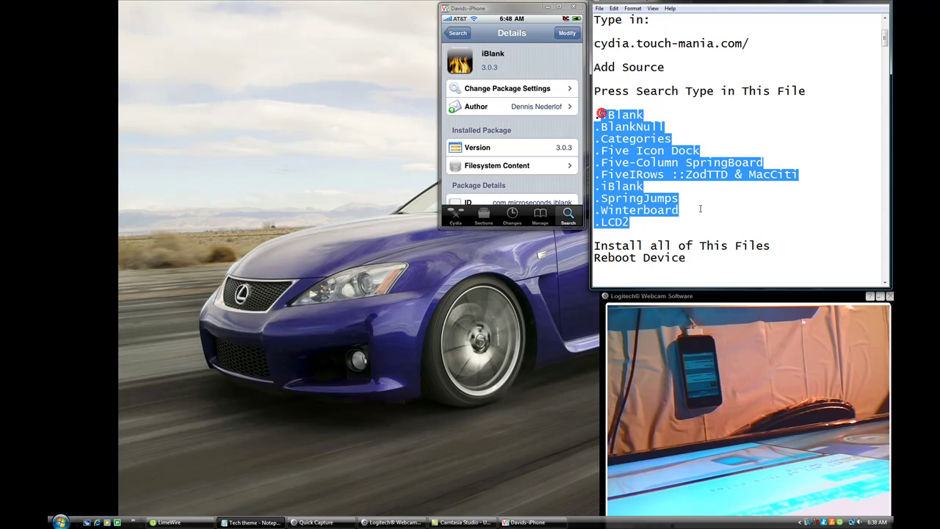
left_click(699, 208)
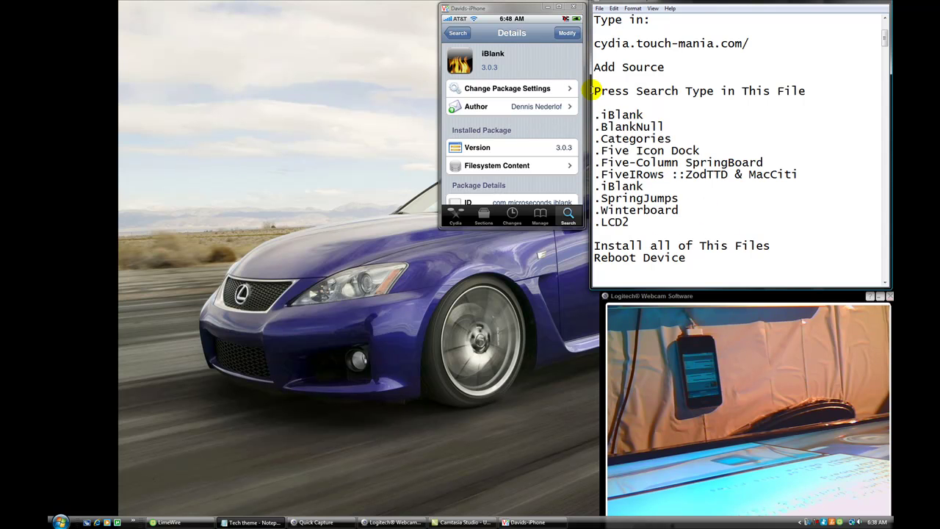
left_click(717, 194)
left_click_drag(593, 258, 689, 258)
left_click(694, 255)
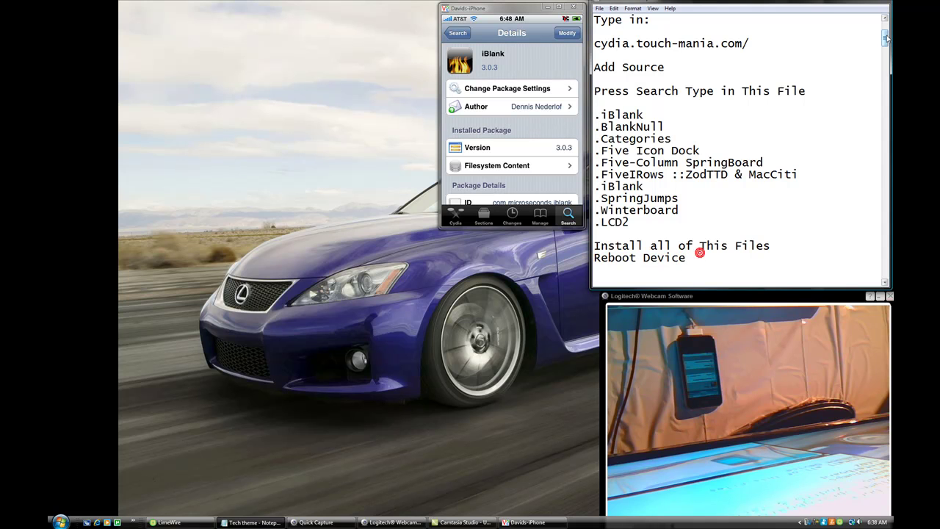
key("ctrl+v")
key("ctrl+v")
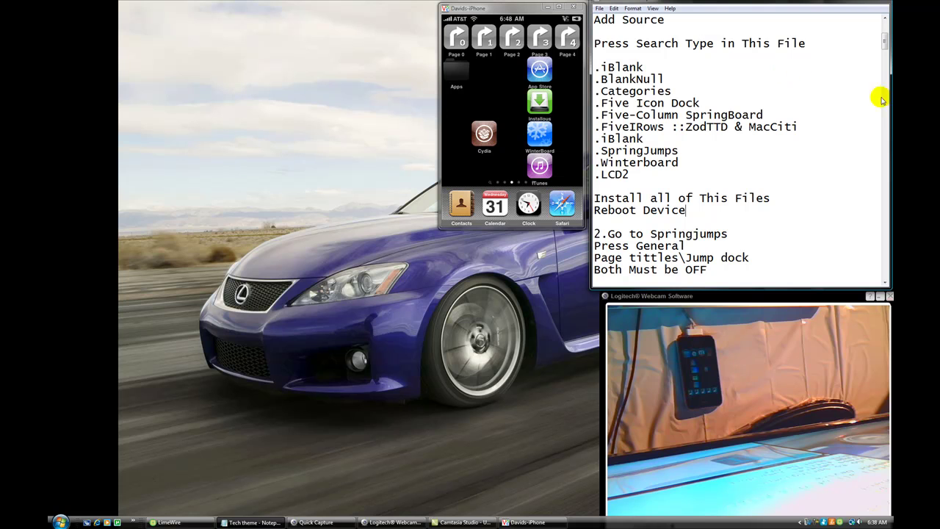
Highlight the Springjumps instruction in the notes and launch SpringJumps from the phone's Apps folder
left_click_drag(883, 42, 884, 46)
left_click_drag(594, 163, 735, 161)
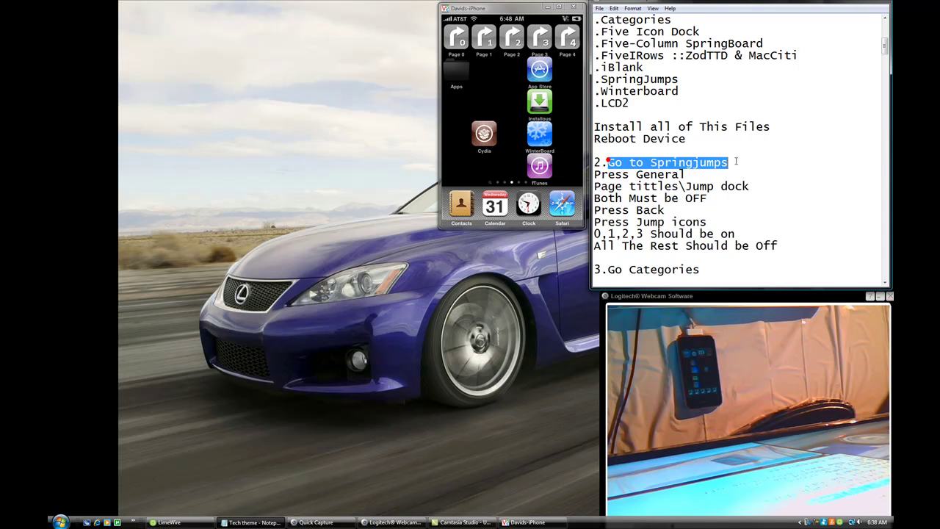
left_click(740, 154)
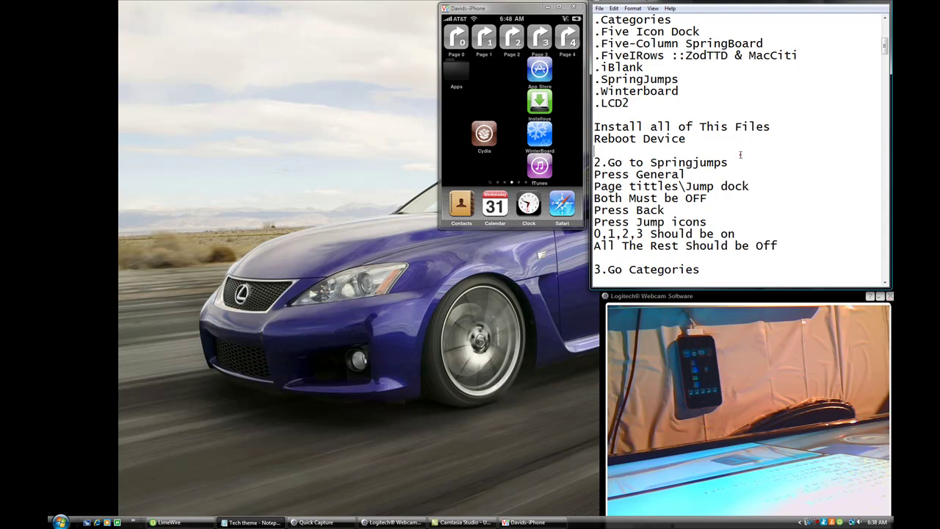
left_click(460, 76)
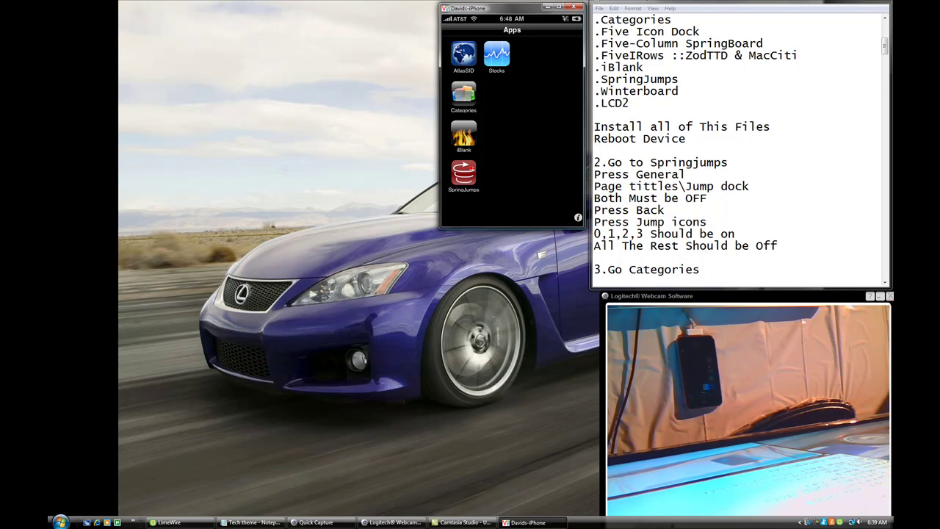
left_click(471, 168)
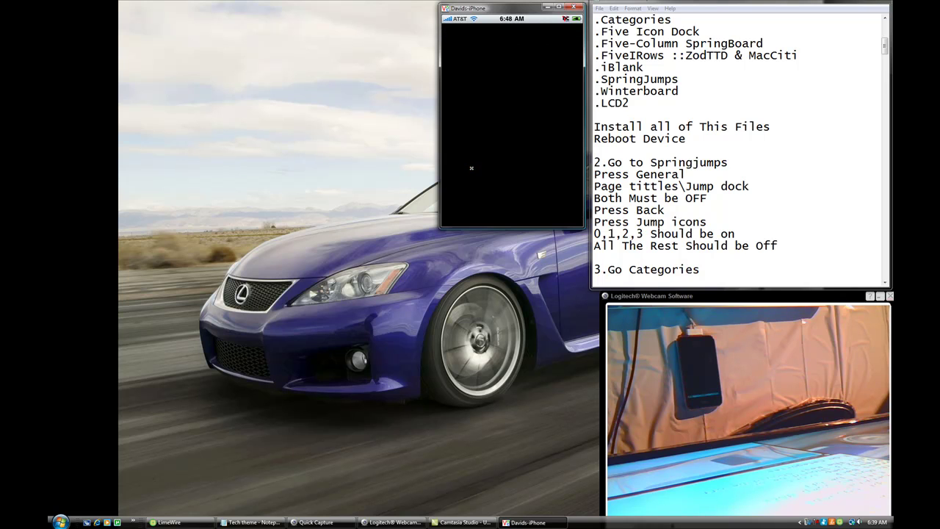
Open the General preferences of SpringJumps and check that Page titles and Jump dock are both off
left_click_drag(594, 174, 688, 174)
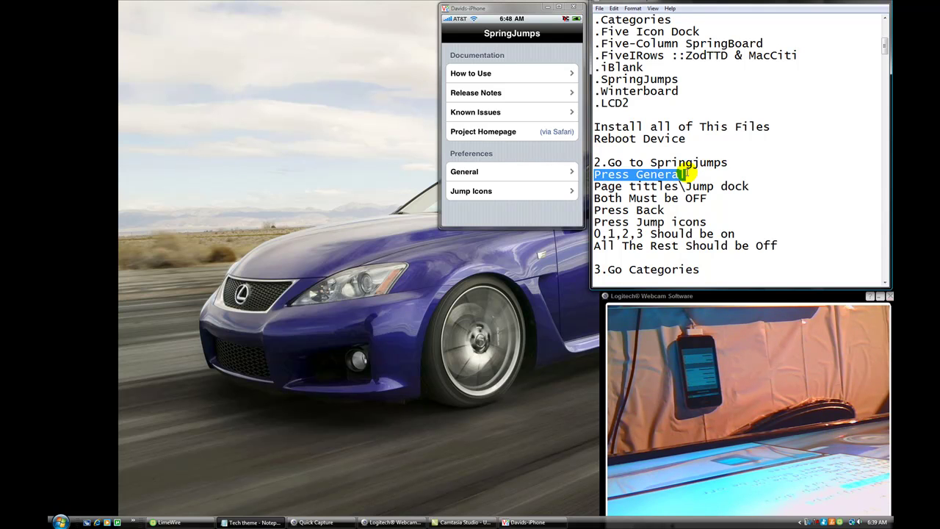
left_click(597, 162)
left_click(491, 174)
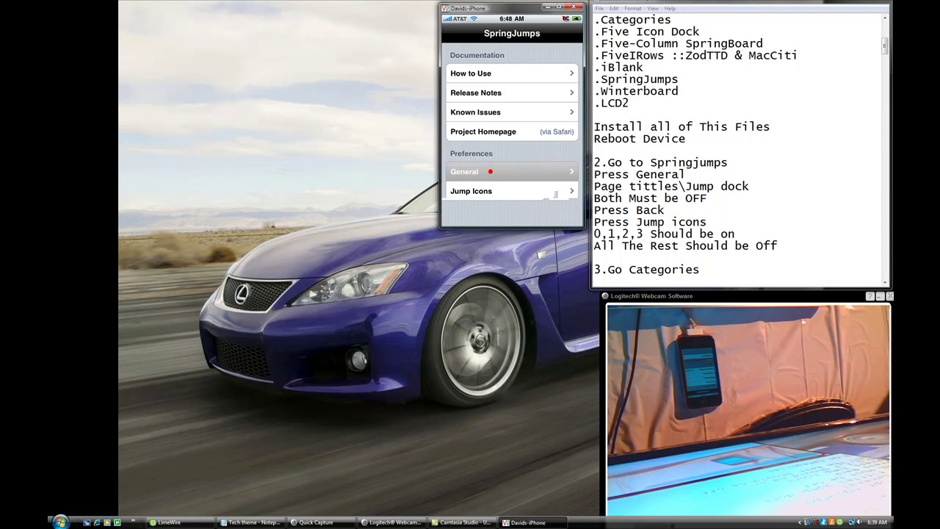
left_click_drag(596, 183, 759, 189)
left_click_drag(593, 199, 693, 199)
left_click_drag(601, 198, 707, 198)
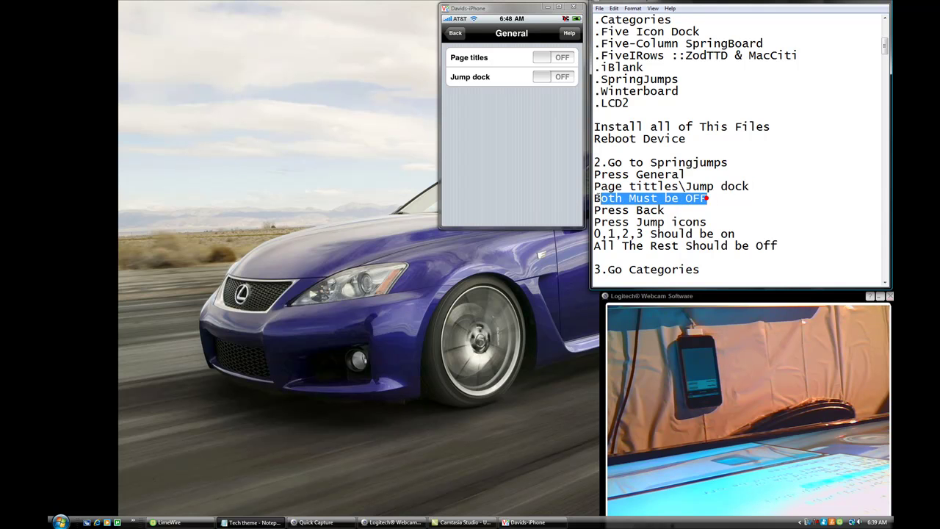
left_click(685, 196)
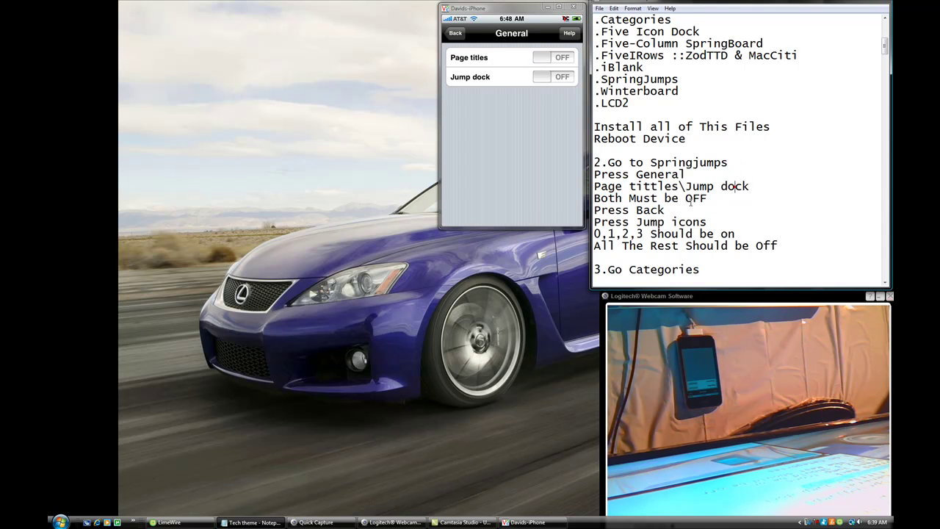
left_click_drag(685, 197, 707, 198)
left_click(538, 59)
Leave the General preferences and open the Jump Icons preferences of SpringJumps
left_click_drag(593, 210, 665, 199)
left_click(455, 33)
left_click(800, 182)
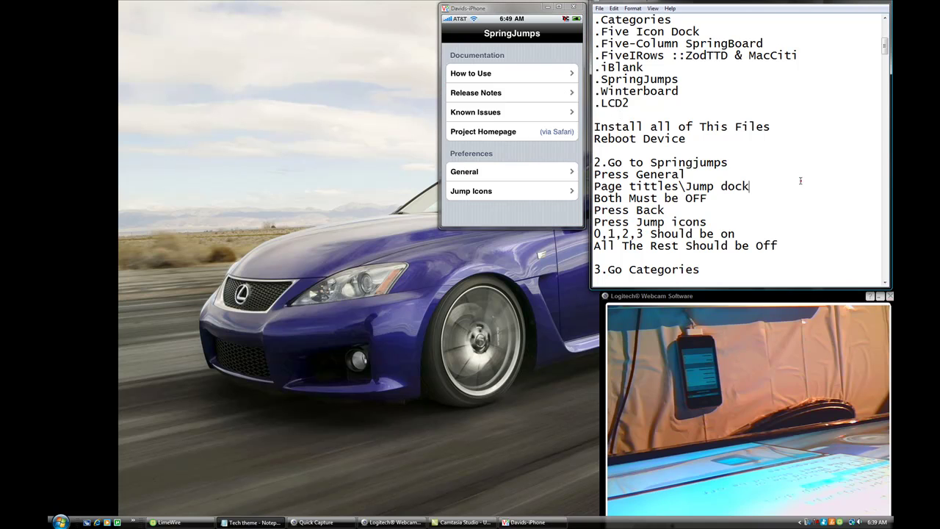
left_click_drag(594, 222, 712, 221)
left_click(715, 218)
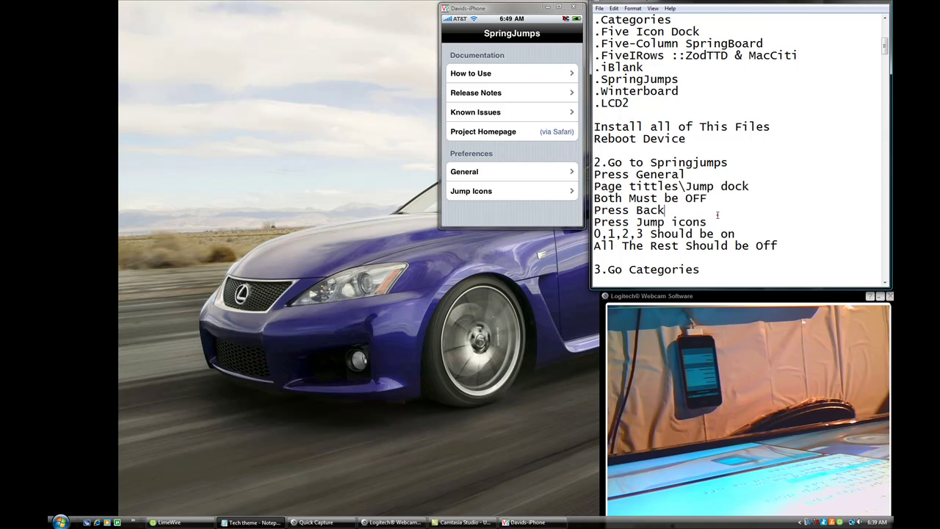
left_click(506, 191)
left_click(506, 192)
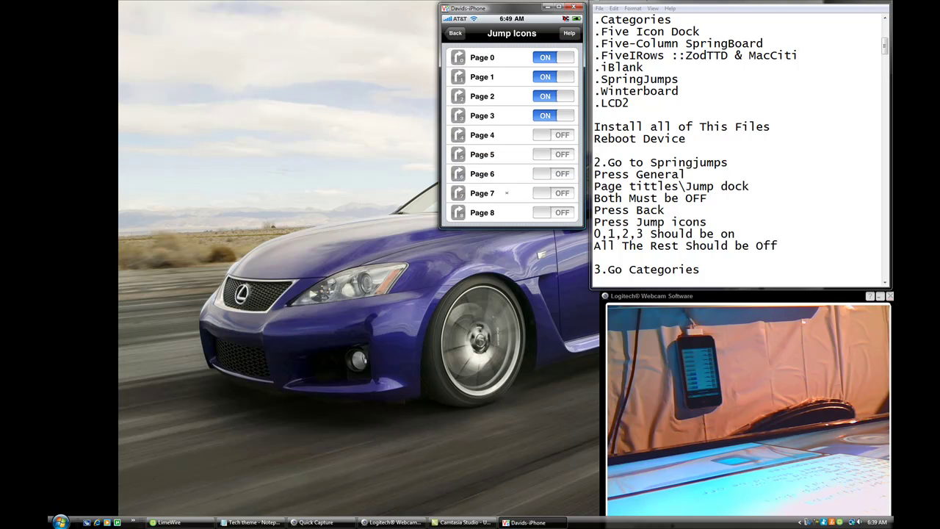
Highlight the notes' lines on Jump Icons and check that pages 0 to 3 are on and all the rest off
left_click_drag(595, 234, 751, 229)
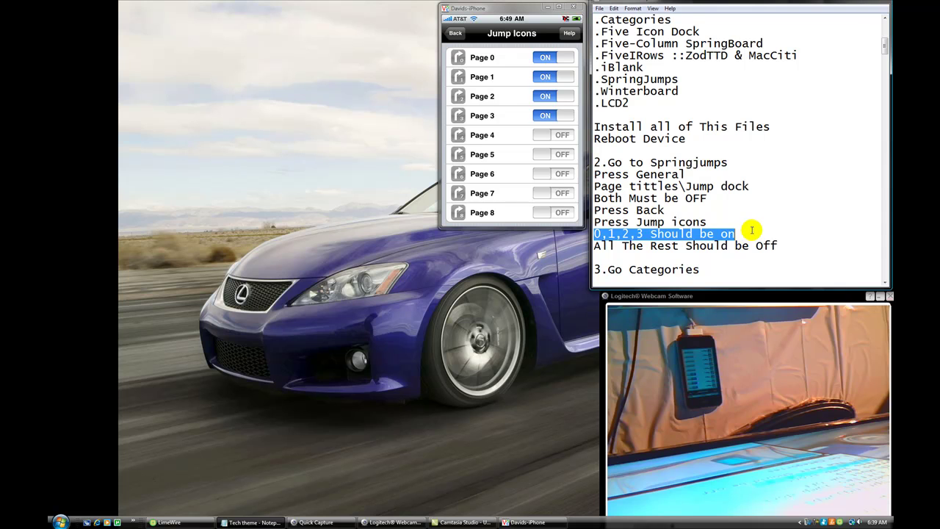
left_click(750, 224)
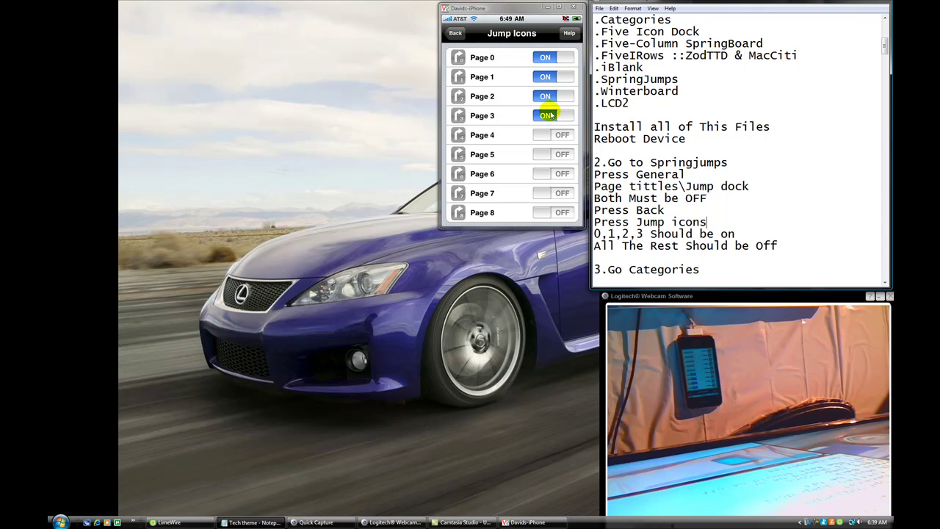
double_click(721, 233)
left_click(606, 233)
left_click_drag(594, 245, 777, 245)
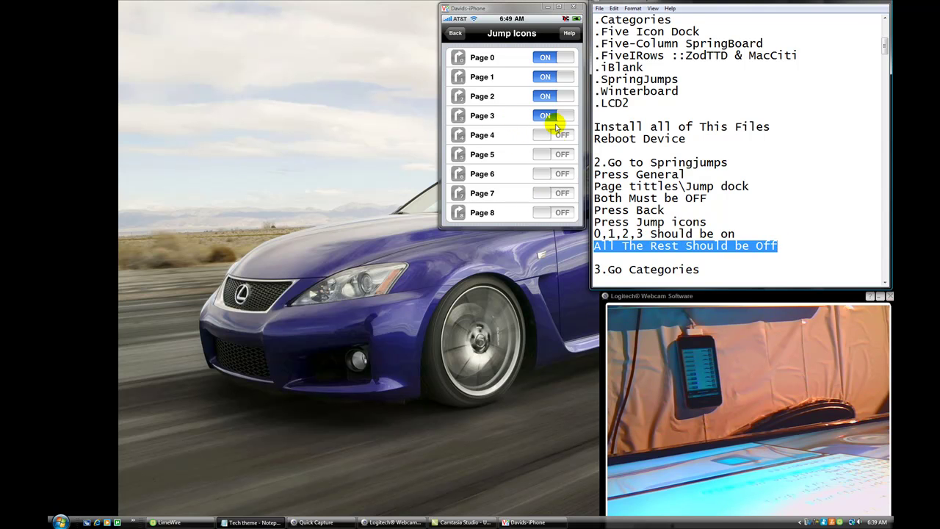
left_click(649, 198)
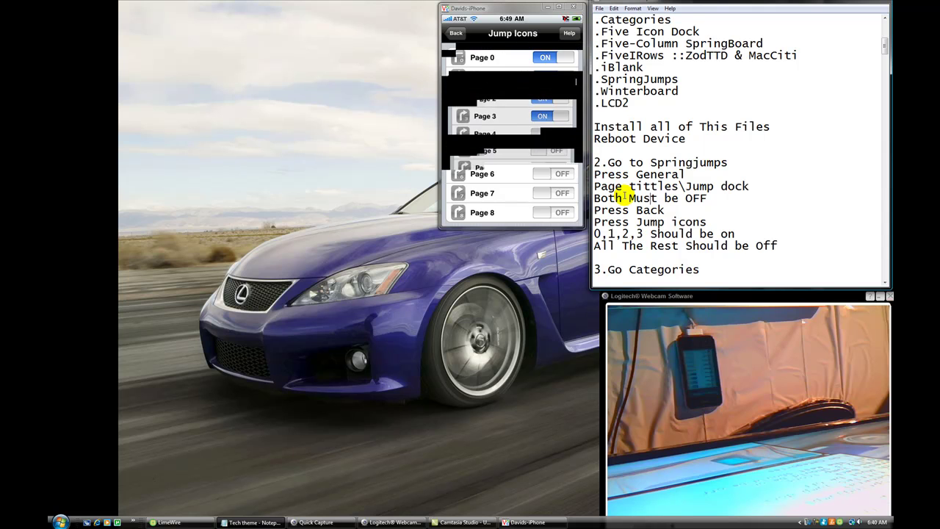
Highlight the Categories instruction in step 3 of the notes and launch Categories from the phone's Apps folder
left_click_drag(885, 45, 886, 54)
left_click(607, 162)
left_click_drag(608, 162, 715, 162)
left_click(705, 161)
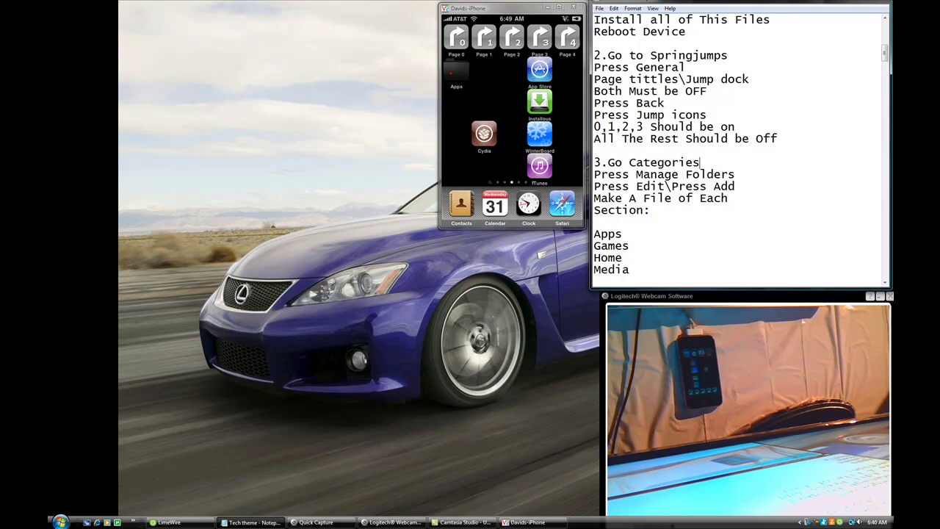
left_click(455, 74)
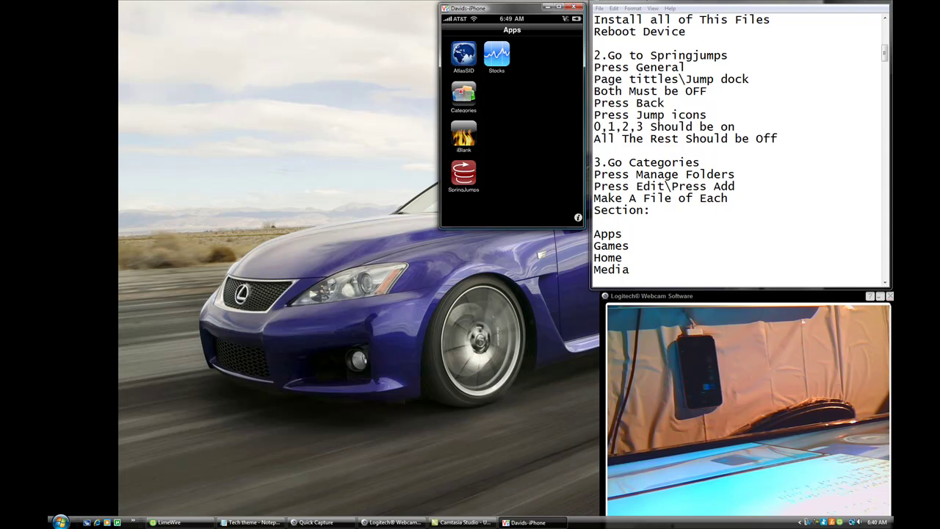
left_click_drag(629, 162, 595, 162)
double_click(661, 162)
left_click(715, 159)
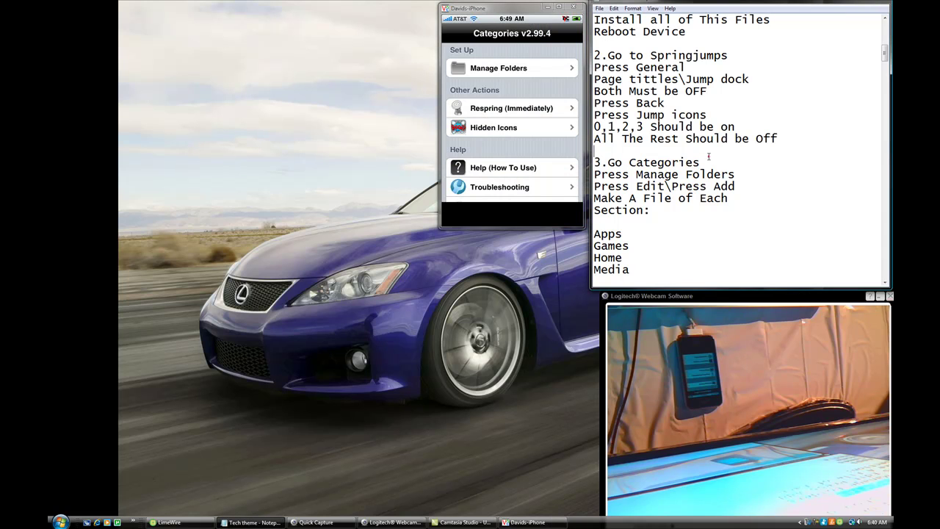
Highlight the Manage Folders instruction in the notes and open Manage Folders in Categories
left_click_drag(594, 174, 735, 174)
left_click(733, 167)
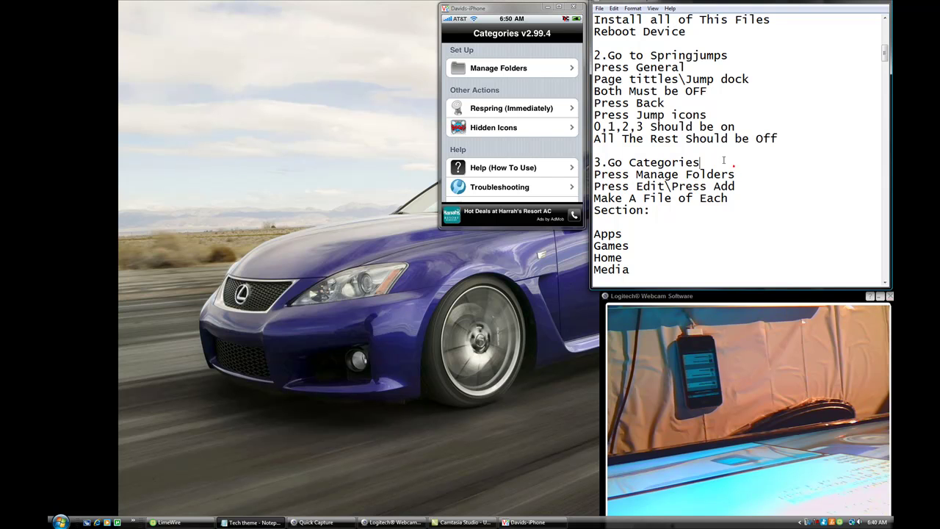
left_click(518, 68)
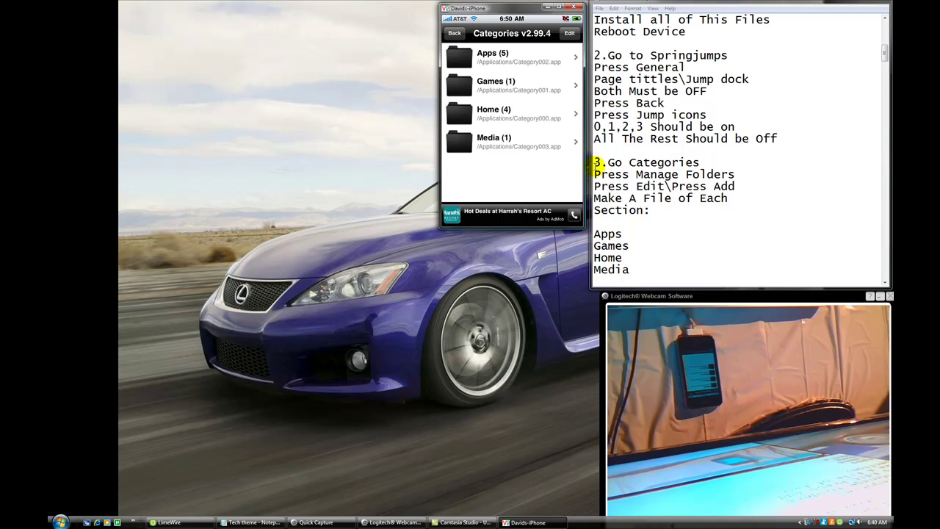
Highlight the Edit and Add instructions, put the Categories folder list in edit mode and start adding a category
left_click_drag(593, 186, 664, 187)
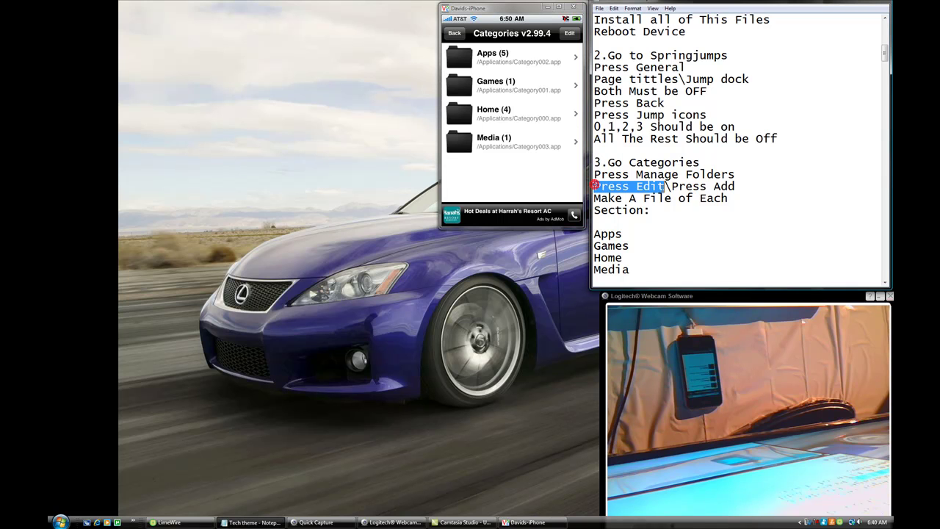
left_click(662, 181)
left_click(569, 33)
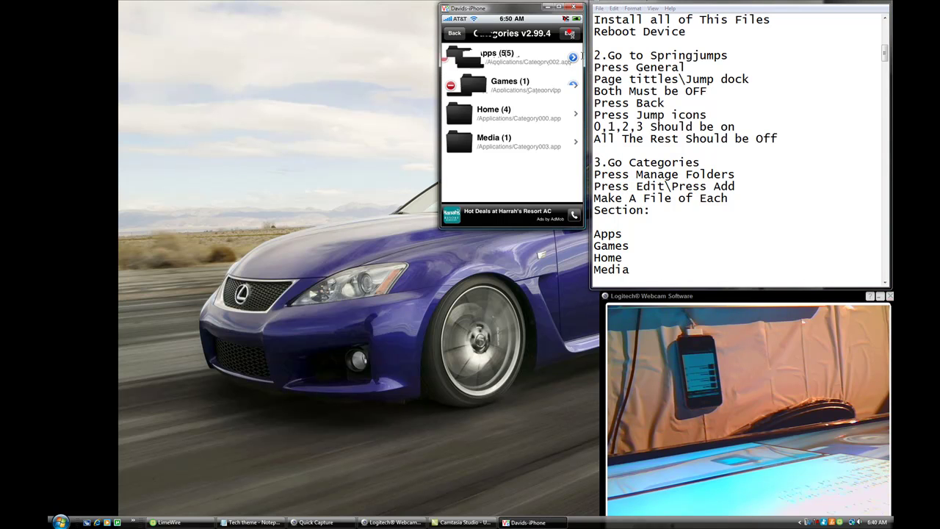
left_click_drag(669, 186, 735, 186)
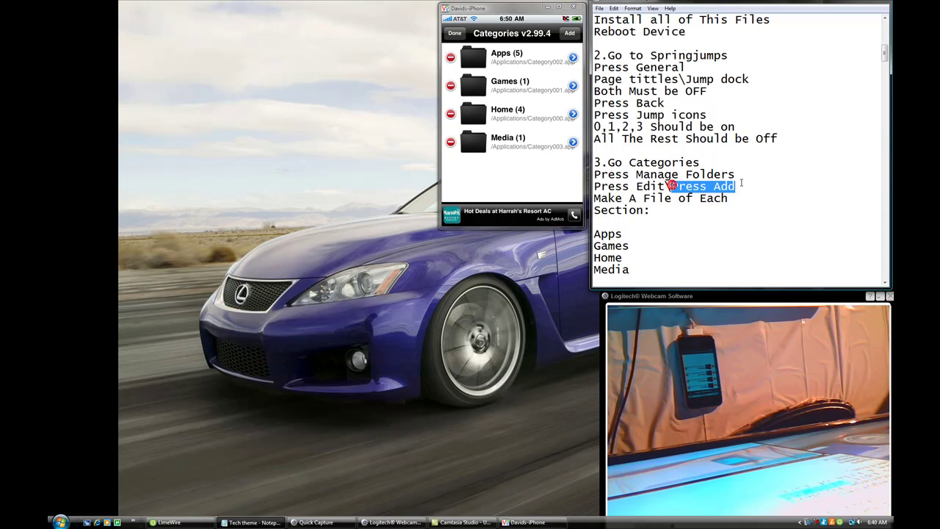
left_click(740, 182)
left_click(569, 34)
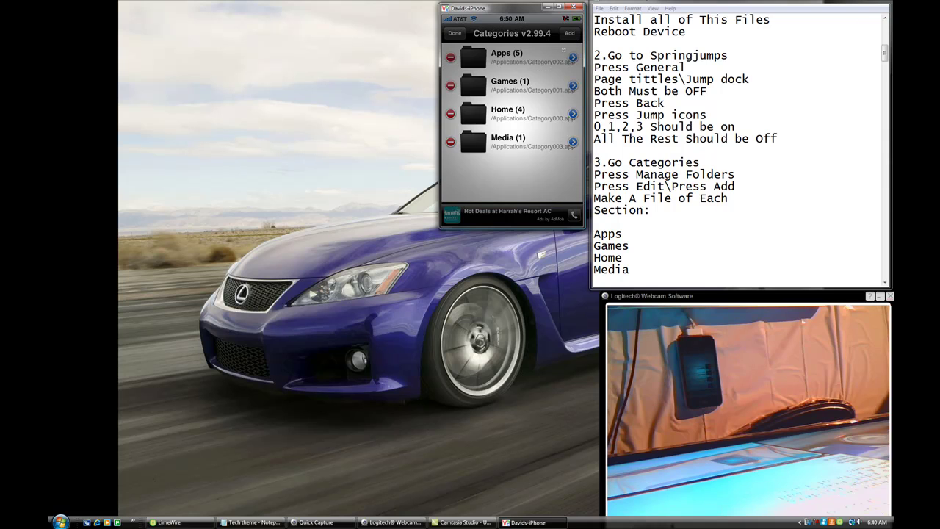
Point out the section names Apps, Games, Home and Media in the notes and cancel adding a category
left_click(876, 57)
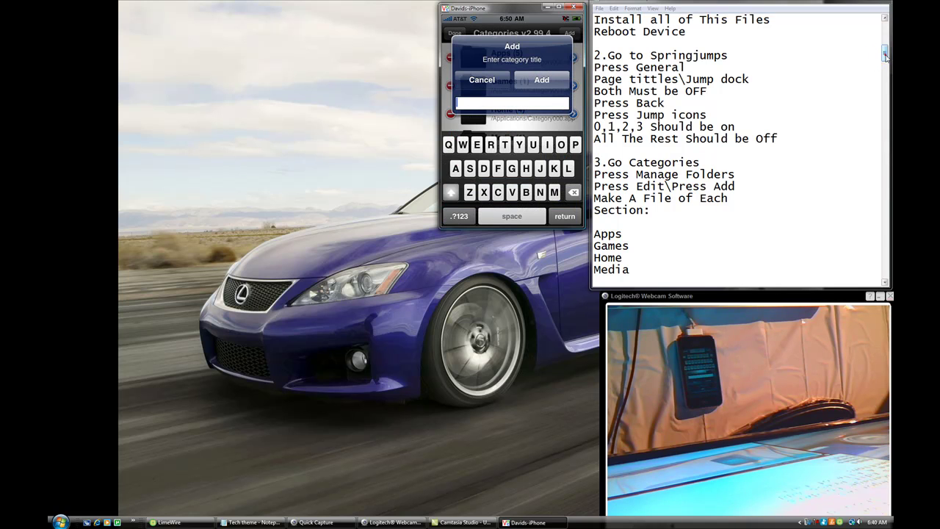
key("Return")
key("Return")
type("4.Go to")
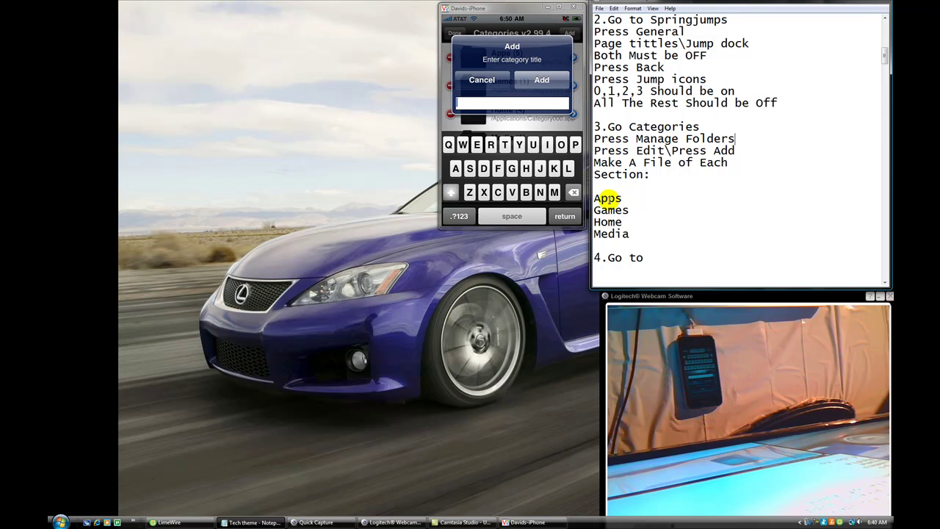
left_click_drag(593, 199, 623, 199)
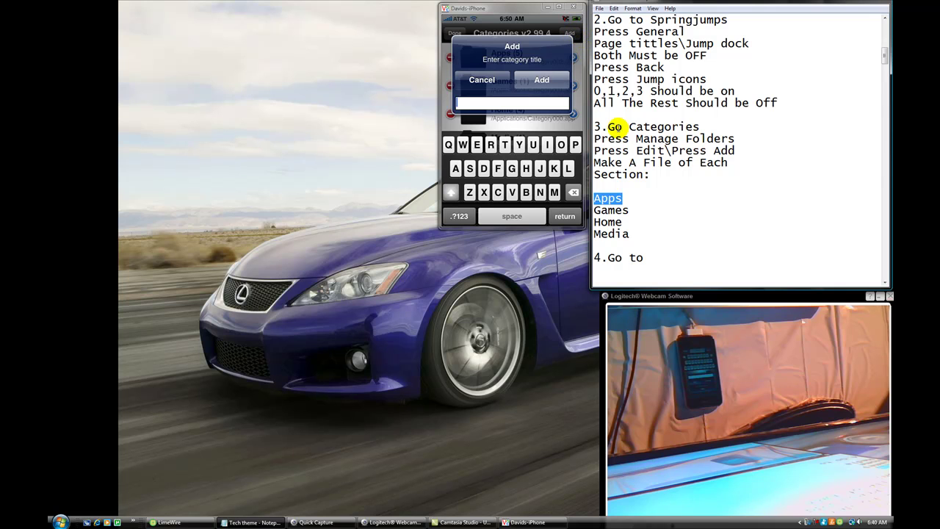
left_click_drag(595, 211, 646, 233)
left_click(644, 210)
left_click(606, 234)
left_click(650, 222)
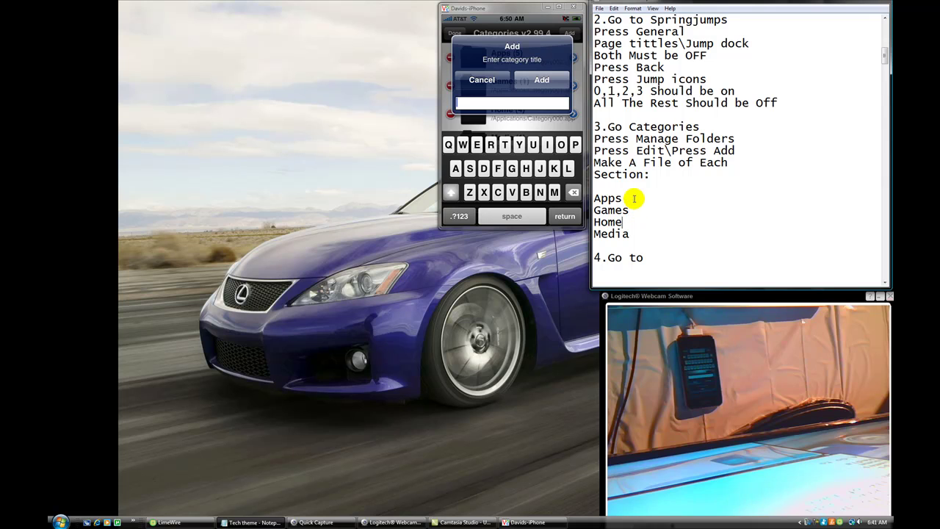
left_click(482, 80)
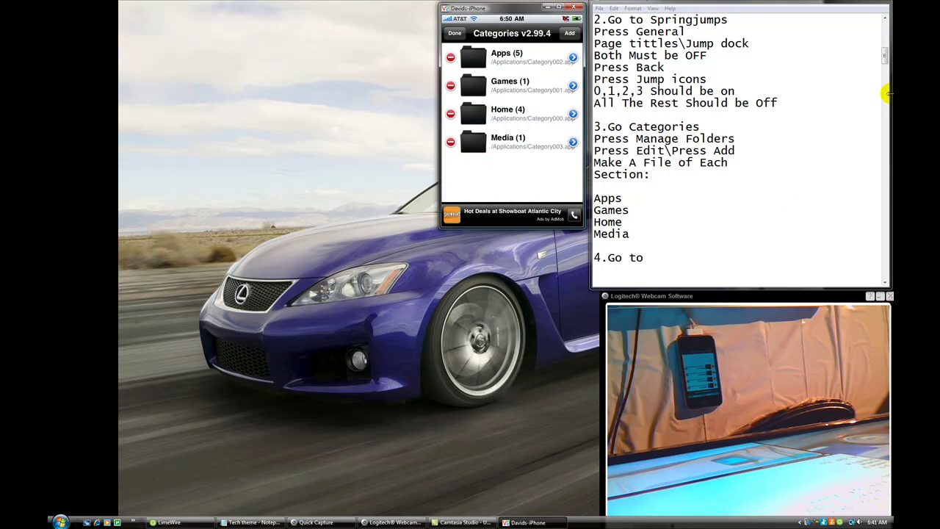
Try to copy the deviantART address of the Teknologik theme from step 4 of the notes
left_click_drag(881, 59, 885, 64)
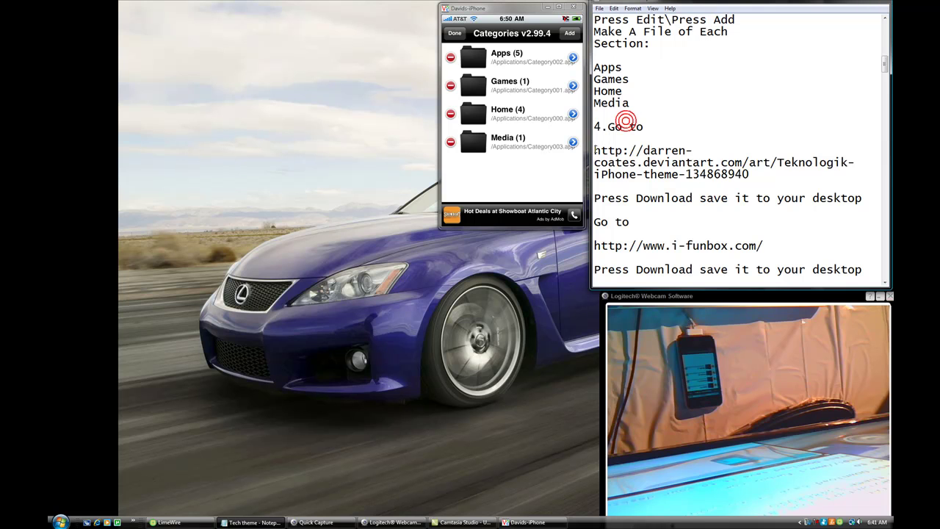
left_click_drag(606, 154, 762, 185)
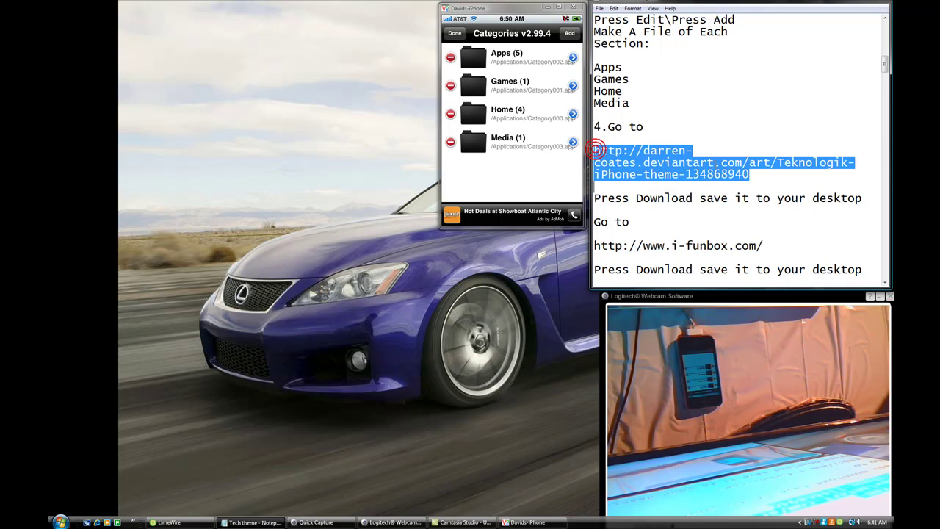
right_click(678, 158)
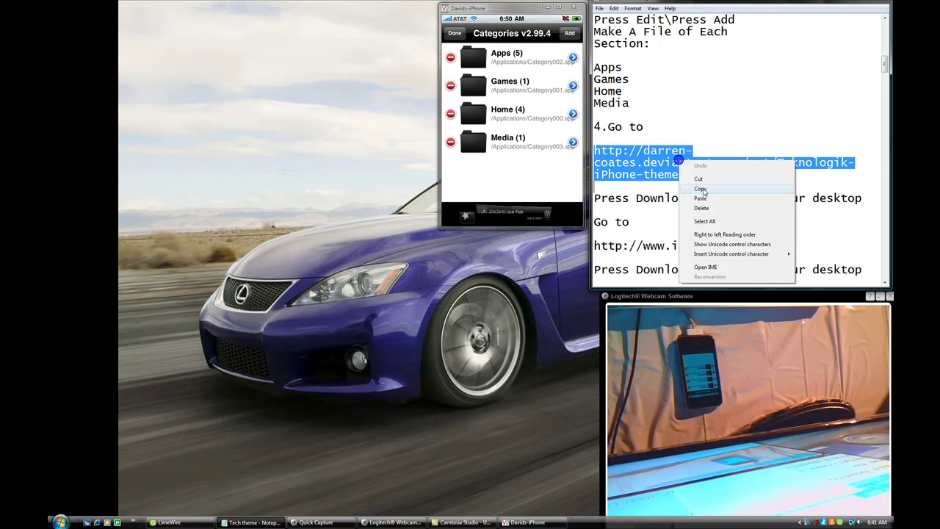
left_click(711, 94)
left_click(711, 94)
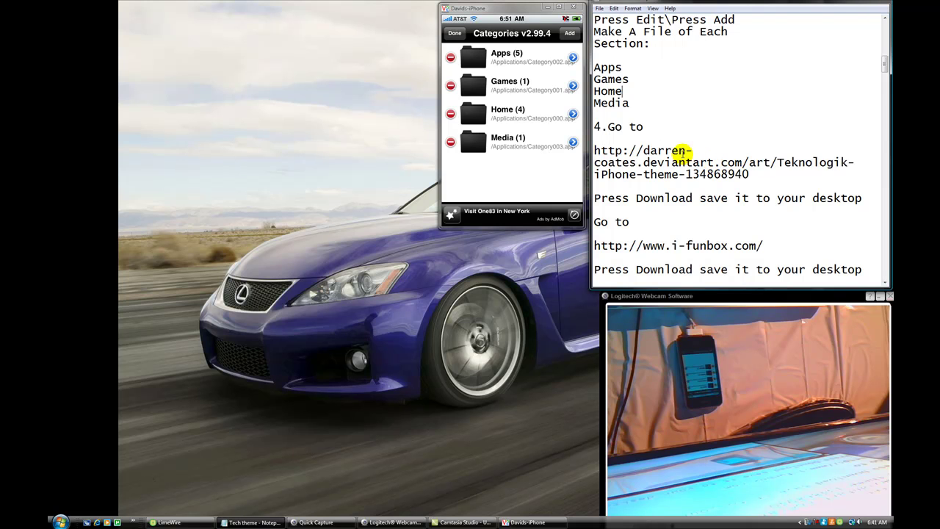
Open Internet Explorer in a non-maximized window and try to paste the theme address as the page address
left_click(98, 521)
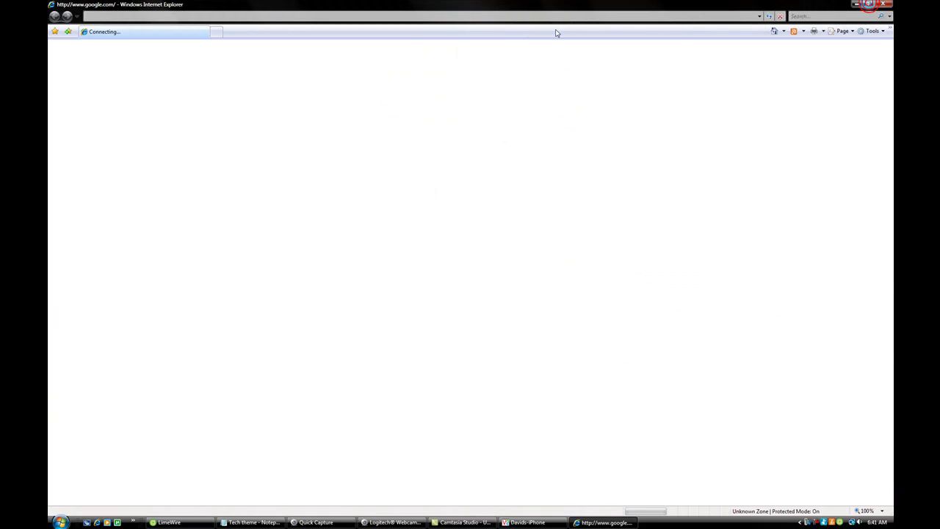
left_click(869, 4)
left_click(200, 20)
right_click(200, 19)
left_click(224, 57)
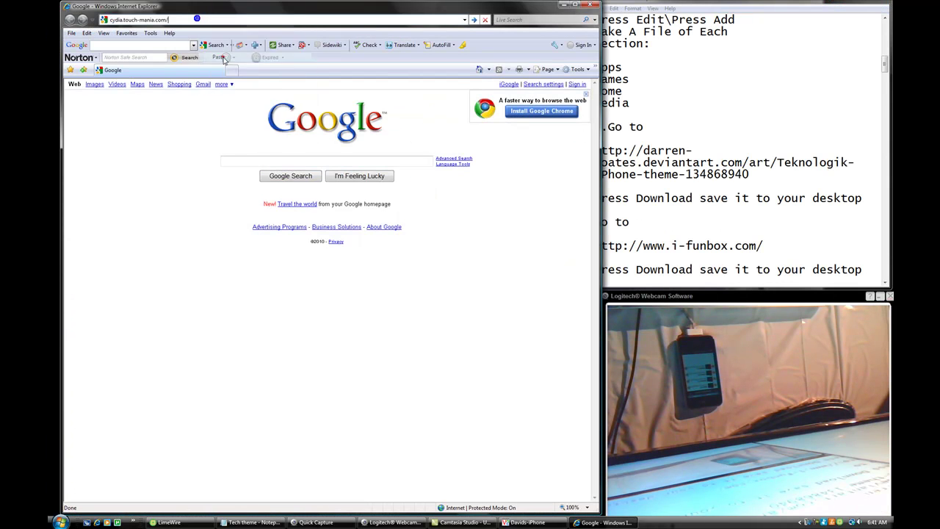
left_click(221, 20)
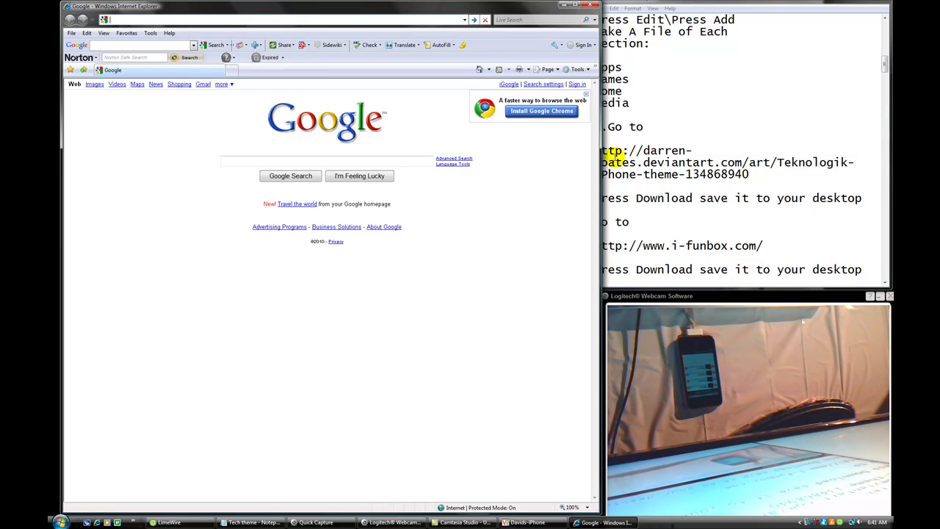
Narrow the browser window to uncover the notes and copy the Teknologik theme's deviantART address from step 4
left_click_drag(599, 86, 567, 89)
left_click_drag(594, 150, 705, 189)
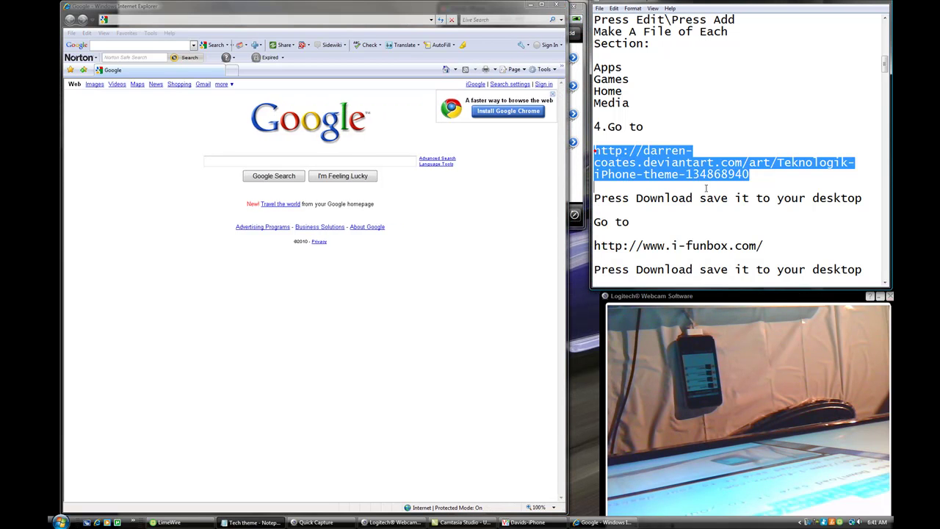
right_click(692, 163)
left_click(708, 194)
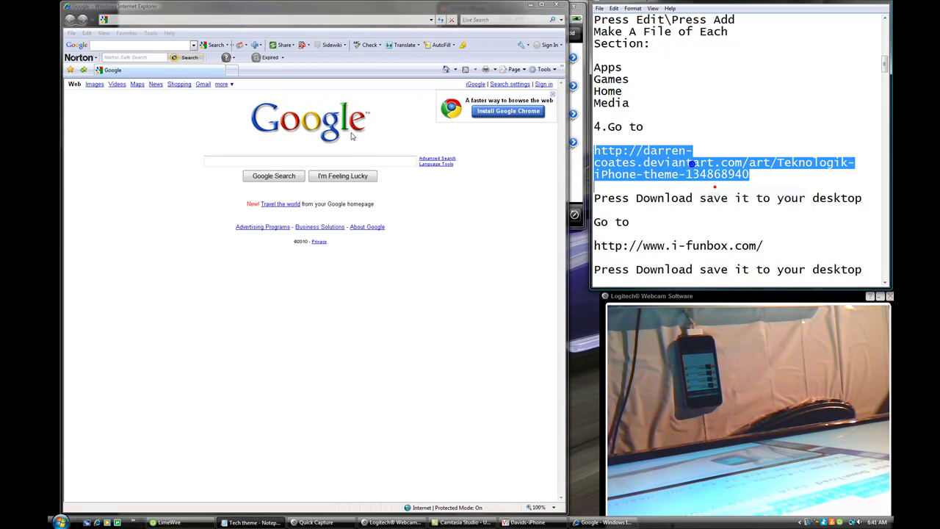
Paste the theme address into the Google search box, select all of it and copy it from there
left_click(298, 162)
right_click(298, 162)
left_click(330, 192)
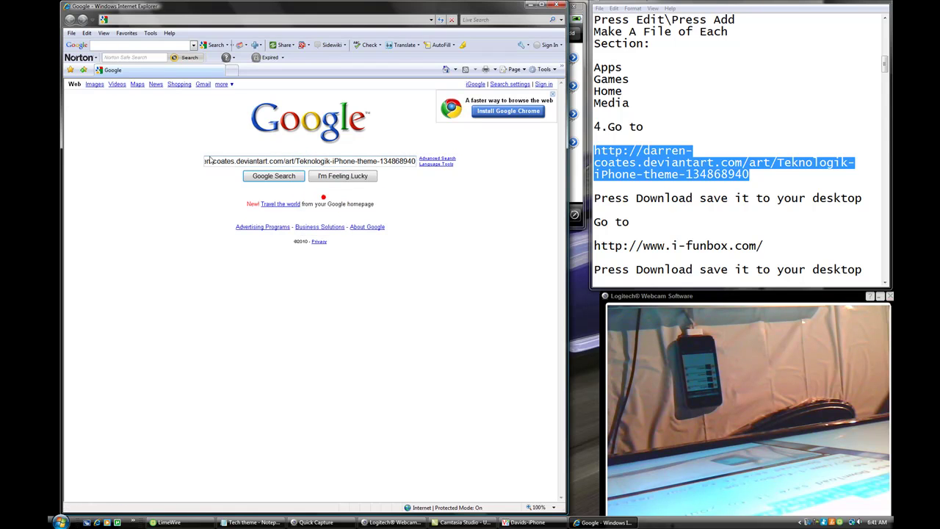
key("Home")
left_click_drag(204, 161, 440, 163)
right_click(391, 160)
left_click(406, 185)
Replace the browser's address with the copied one and load the Teknologik iPhone theme page on deviantART
left_click(174, 20)
key("BackSpace")
right_click(174, 19)
left_click(194, 58)
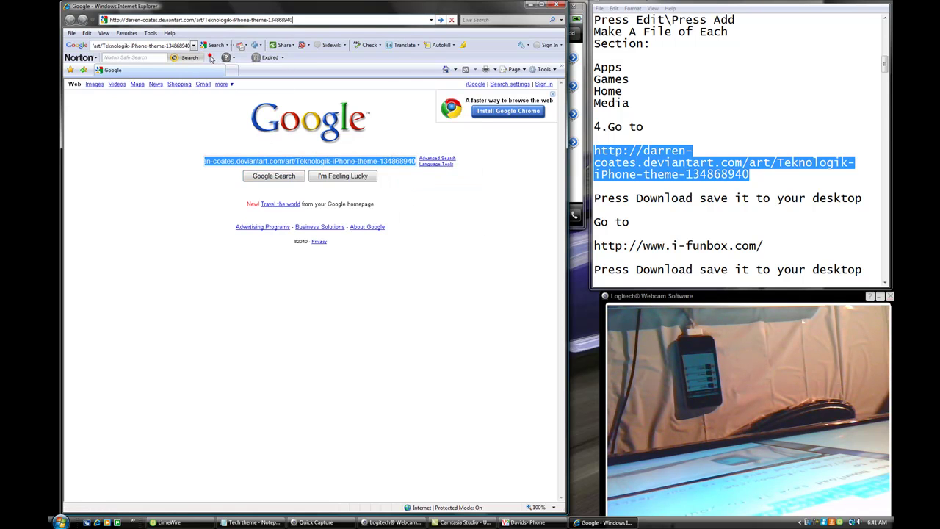
key("Return")
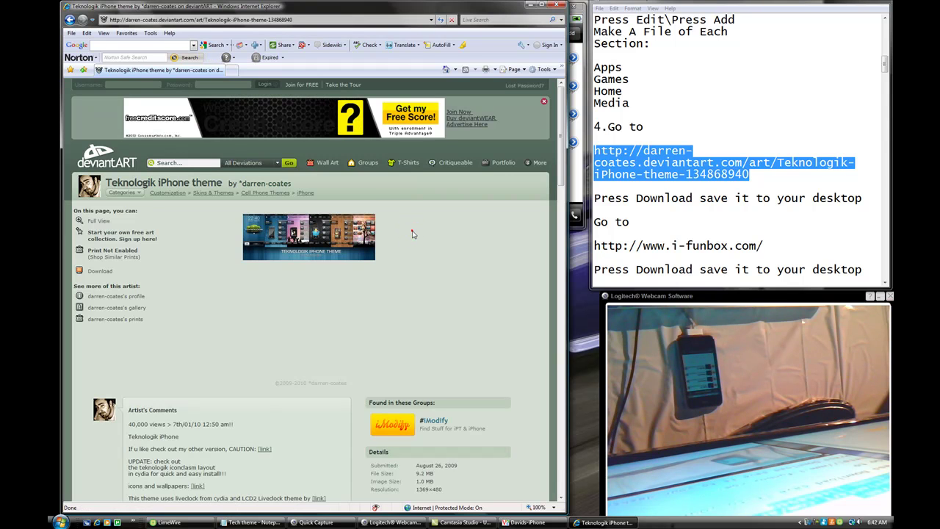
Start the Teknologik theme download from its deviantART page and check the notes' instruction for saving it to the desktop
left_click_drag(109, 182, 244, 276)
mouse_move(104, 276)
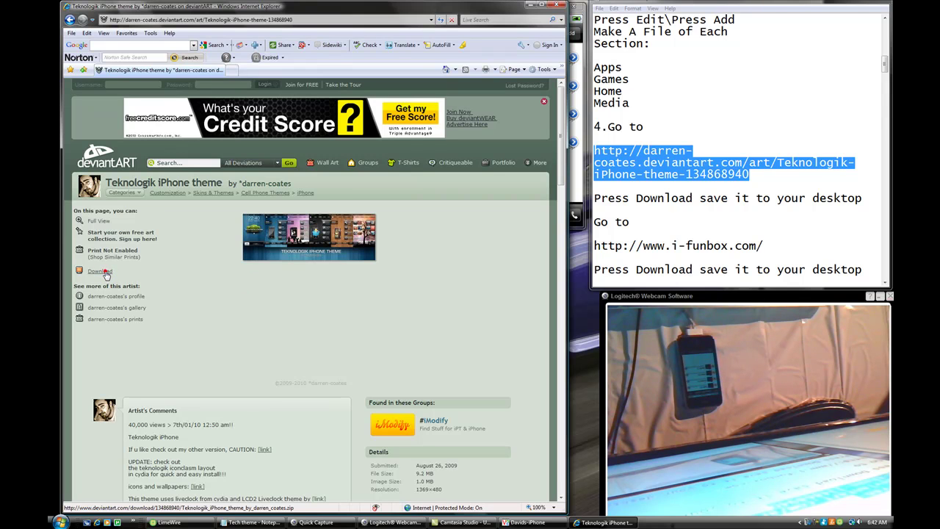
left_click(105, 271)
left_click_drag(885, 63, 886, 68)
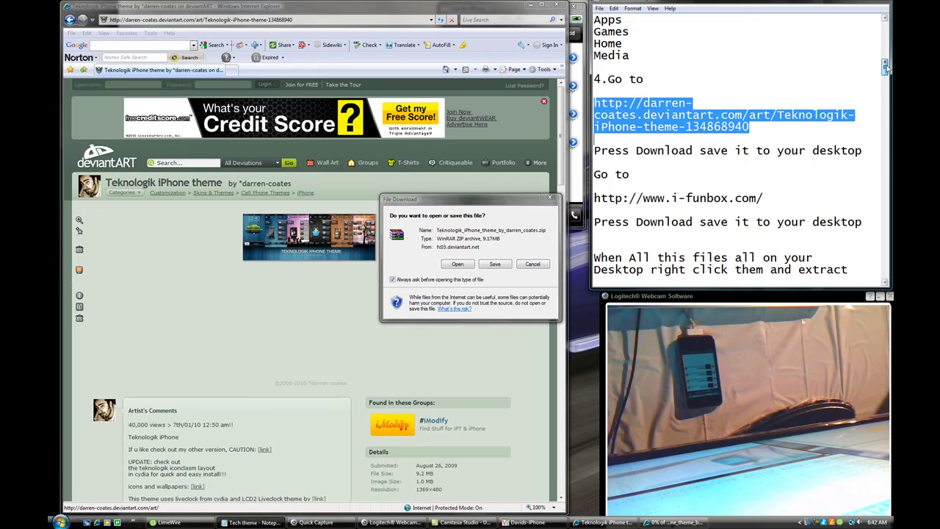
left_click(615, 151)
left_click_drag(615, 150, 865, 152)
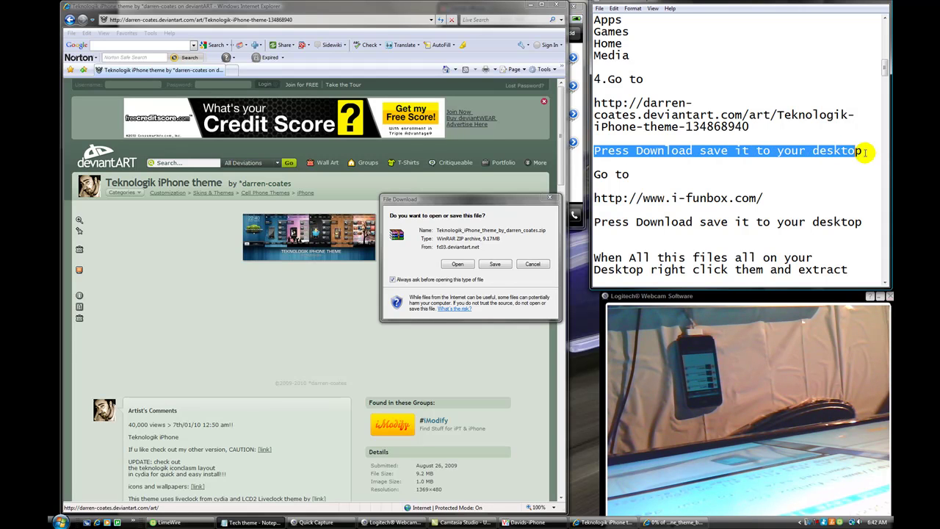
left_click(871, 156)
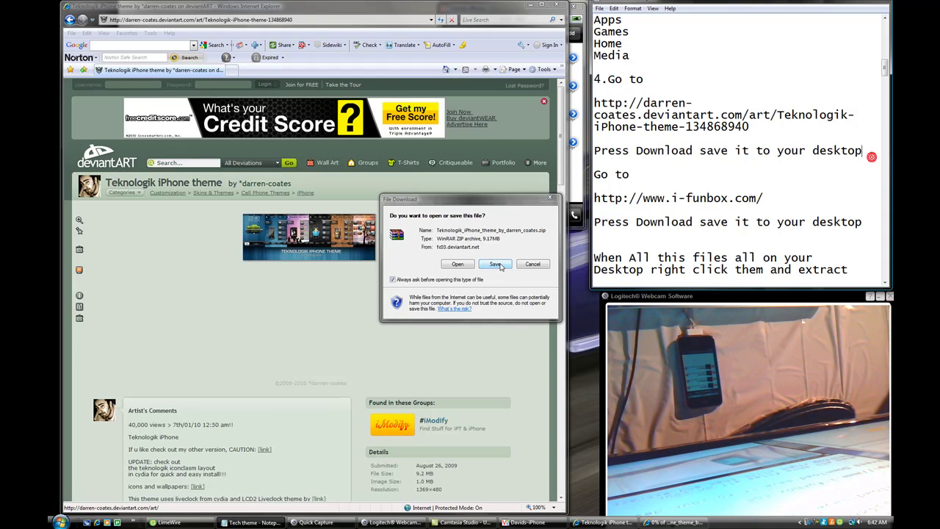
Choose to save the Teknologik theme's ZIP archive on the desktop, but cancel the save
left_click(500, 266)
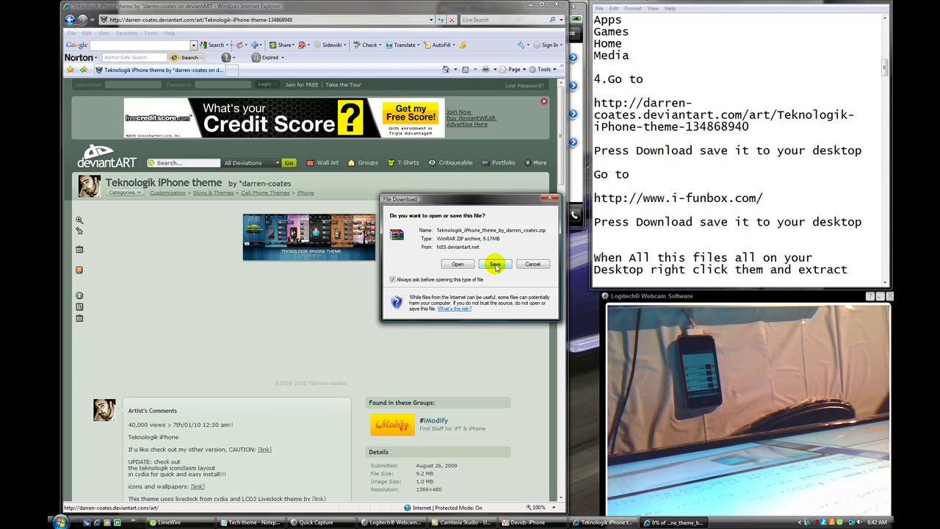
left_click(496, 265)
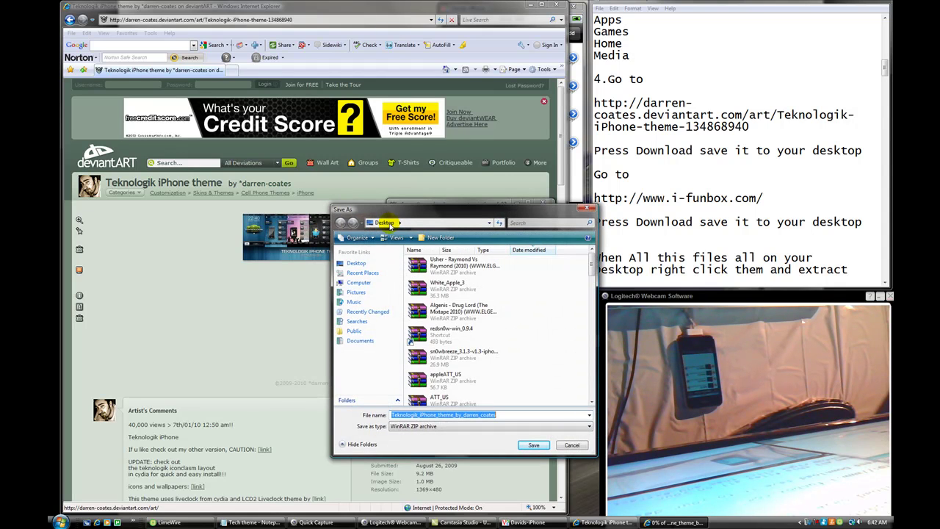
double_click(840, 151)
left_click_drag(848, 169, 594, 174)
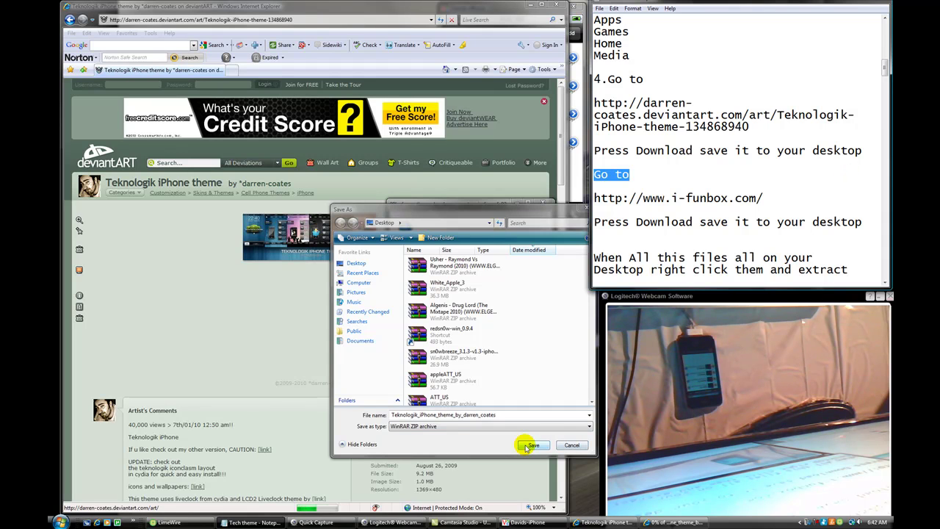
left_click(574, 446)
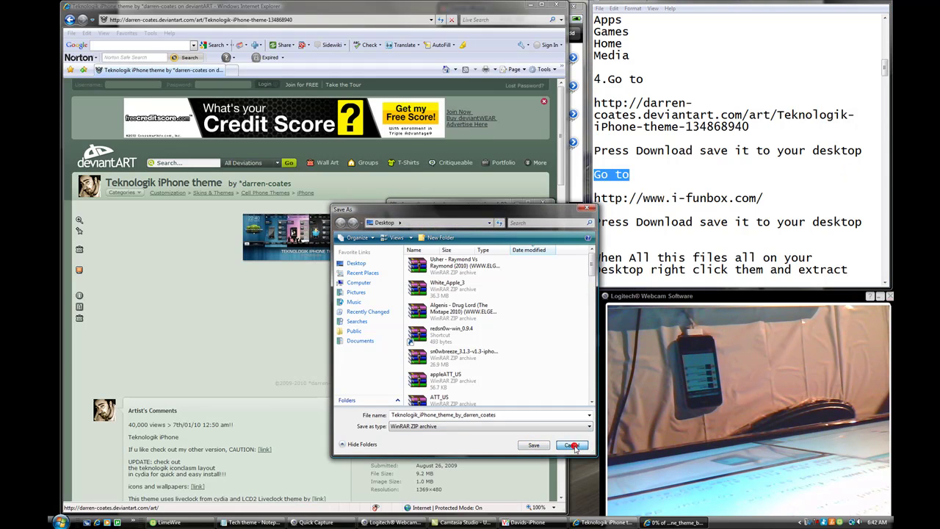
left_click(645, 212)
left_click_drag(594, 174, 650, 174)
left_click_drag(596, 198, 766, 199)
right_click(738, 198)
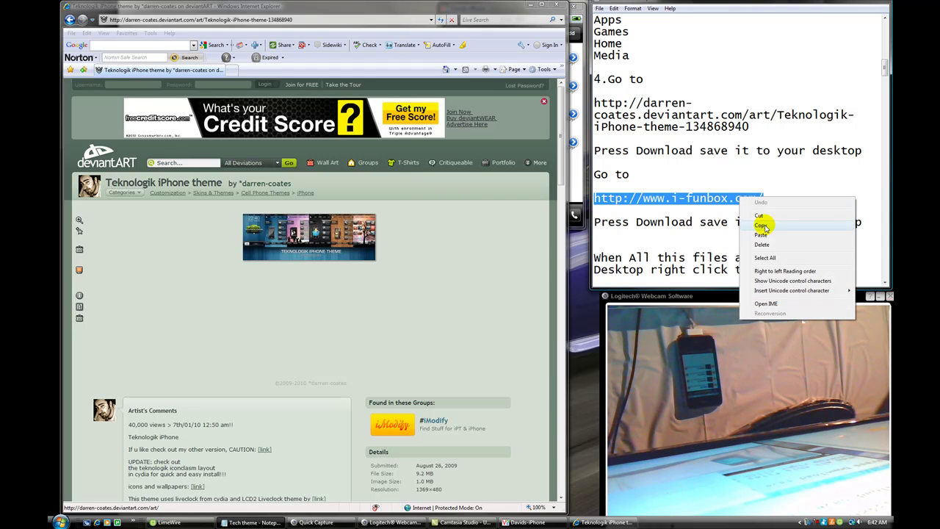
left_click(762, 225)
Replace the browser's theme page address with the copied one and load the i-FunBox website
left_click(279, 20)
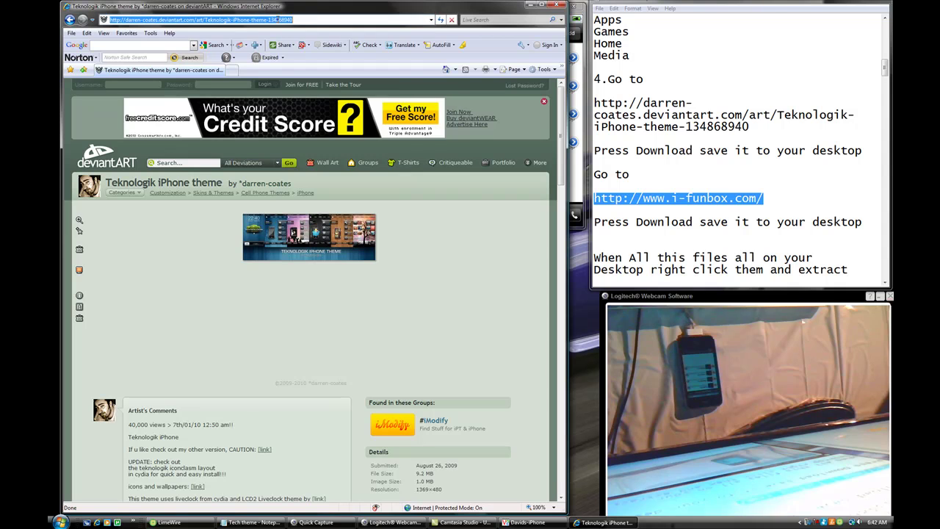
right_click(279, 20)
left_click(316, 59)
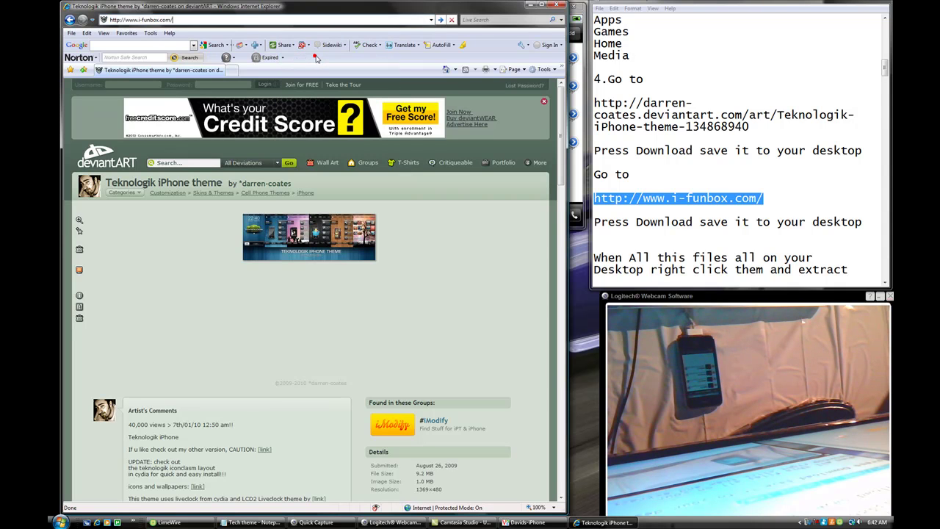
key("Return")
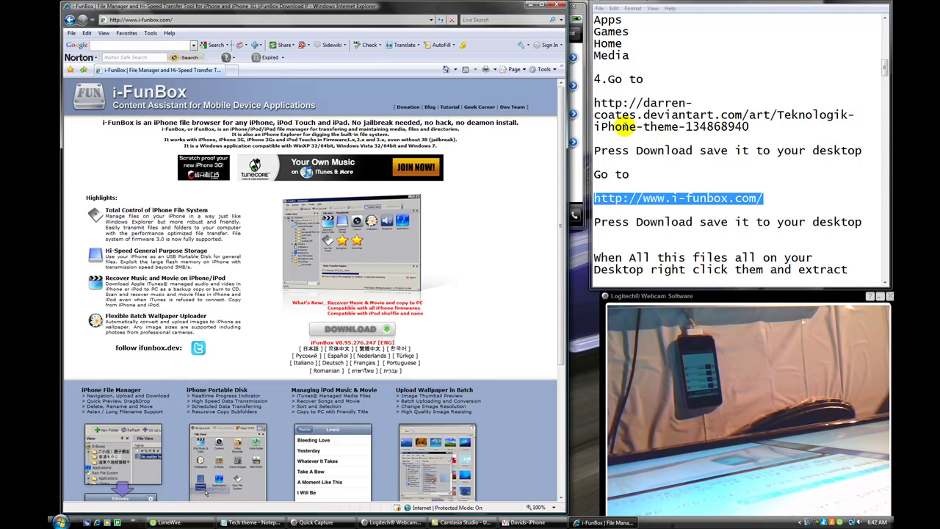
Start downloading ifunbox_en.zip with the desktop as save location, as the notes instruct, but cancel the save
left_click(707, 162)
scroll(706, 161, "down", 1)
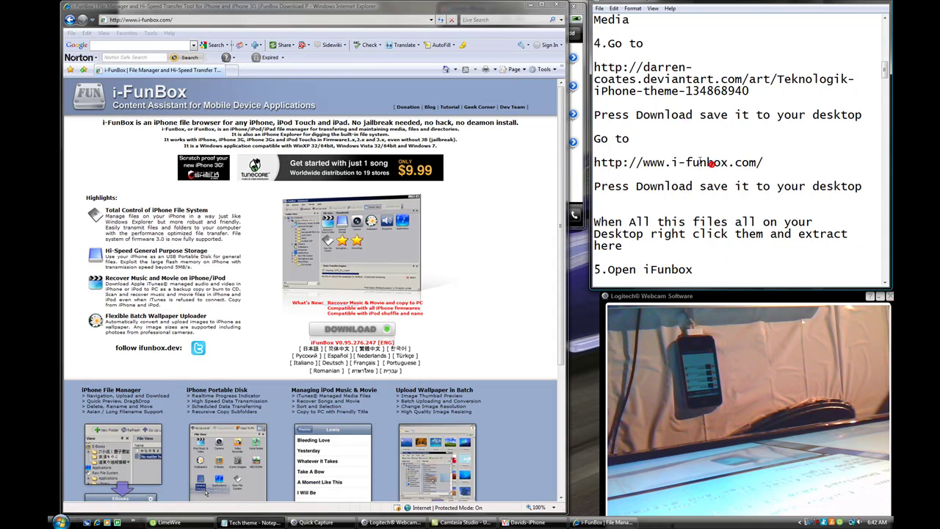
left_click_drag(593, 187, 815, 192)
left_click(860, 171)
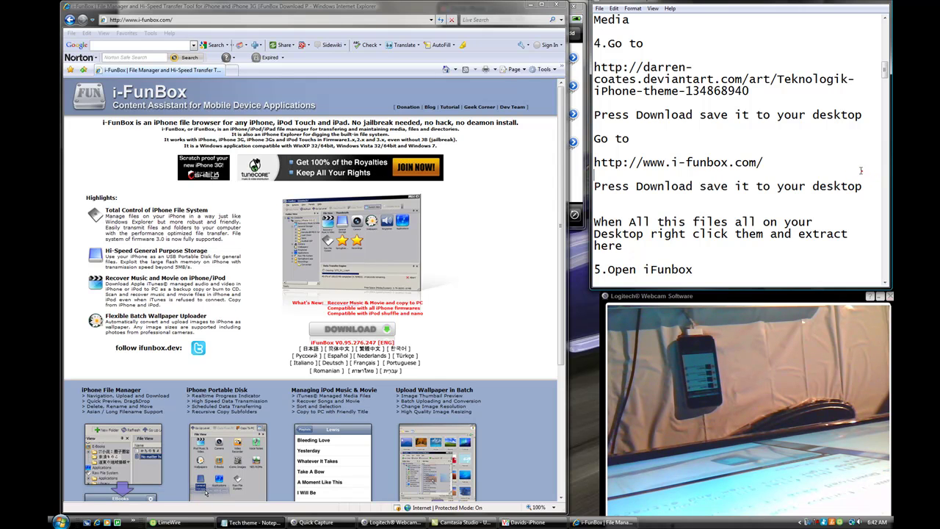
left_click(359, 331)
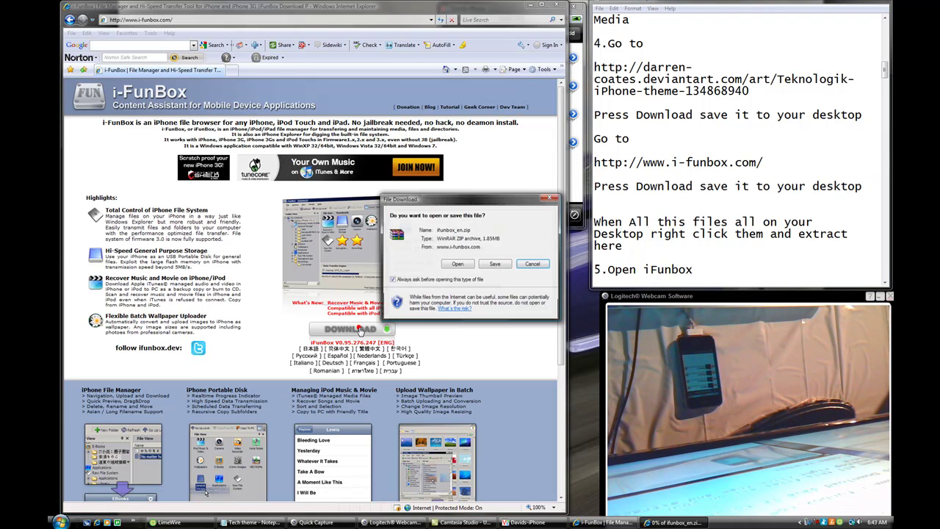
left_click(494, 264)
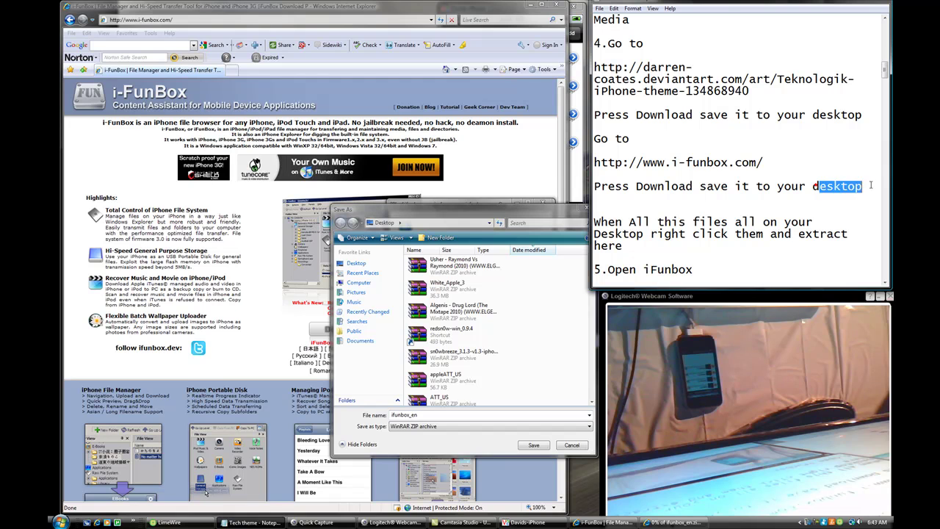
left_click_drag(870, 186, 808, 187)
left_click(807, 195)
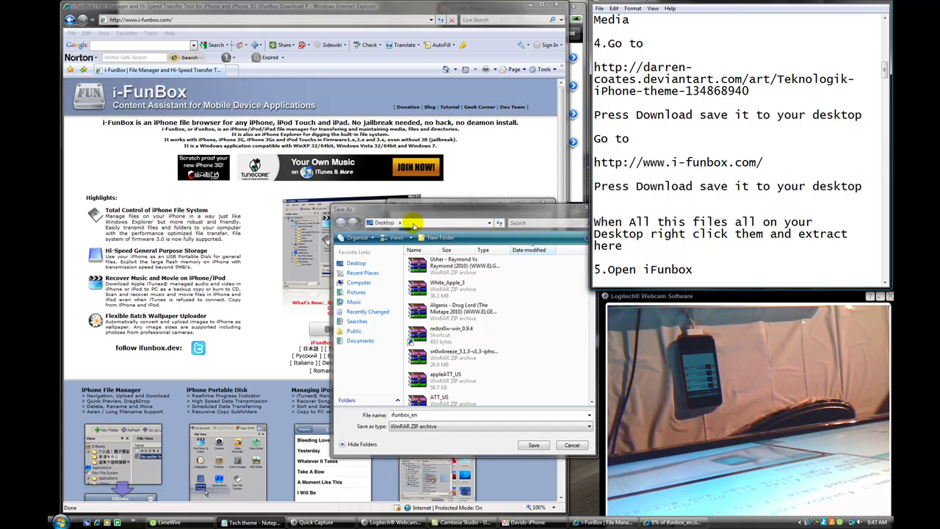
left_click(533, 445)
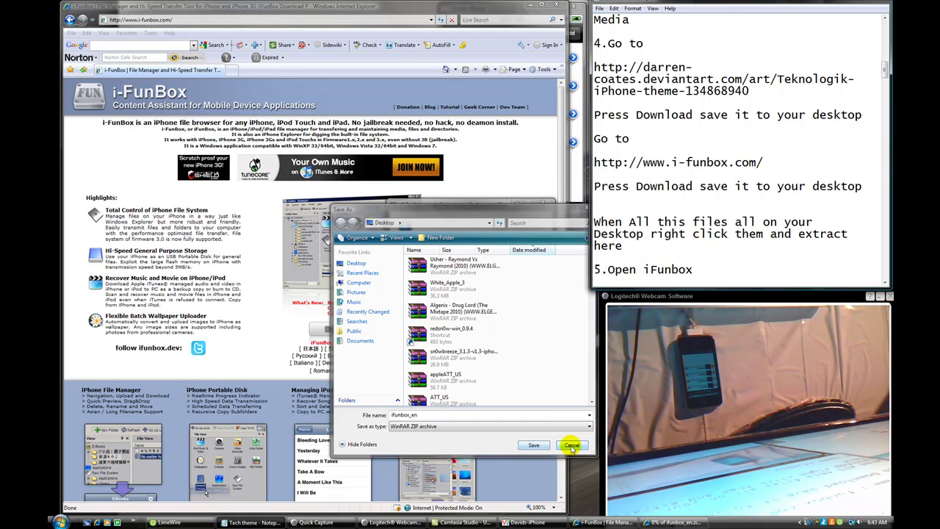
Close the browser and highlight the notes' instruction about extracting the downloaded files on the desktop
left_click(557, 5)
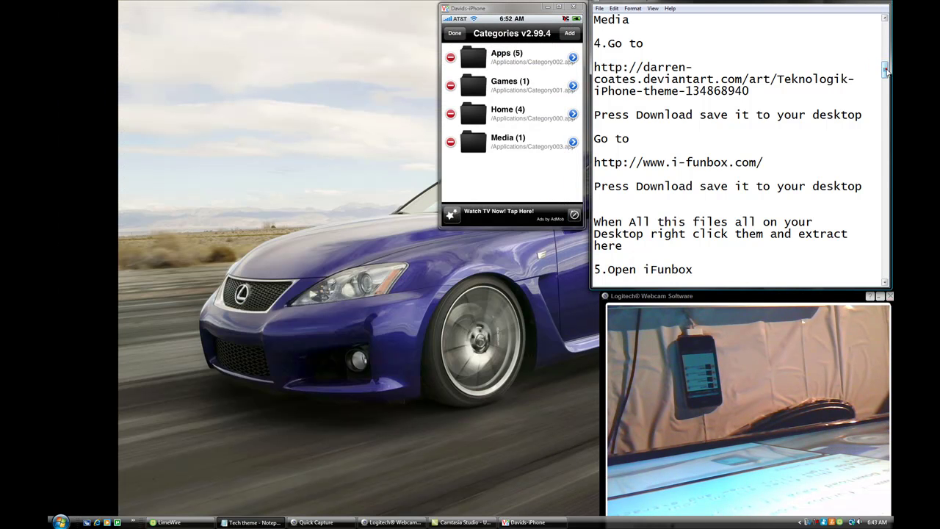
left_click_drag(883, 64, 886, 76)
left_click_drag(595, 162, 803, 184)
left_click(799, 189)
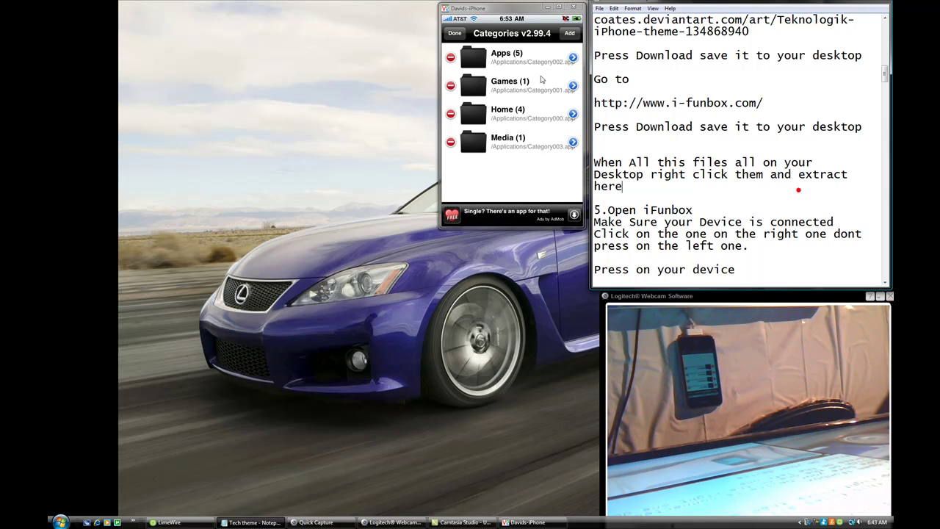
Show the desktop icons and move the mirrored iPhone window down, clear of the downloaded archives
right_click(319, 130)
mouse_move(351, 138)
left_click(440, 184)
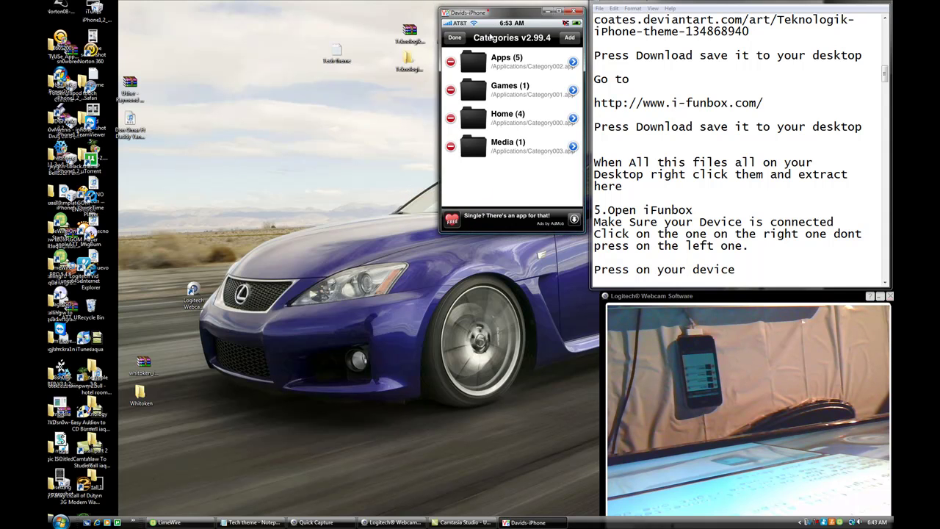
left_click_drag(487, 11, 477, 169)
Bring up WinRAR's Extract Here option for the Teknologik archive and the iFunbox archive, without extracting either
left_click_drag(382, 31, 469, 44)
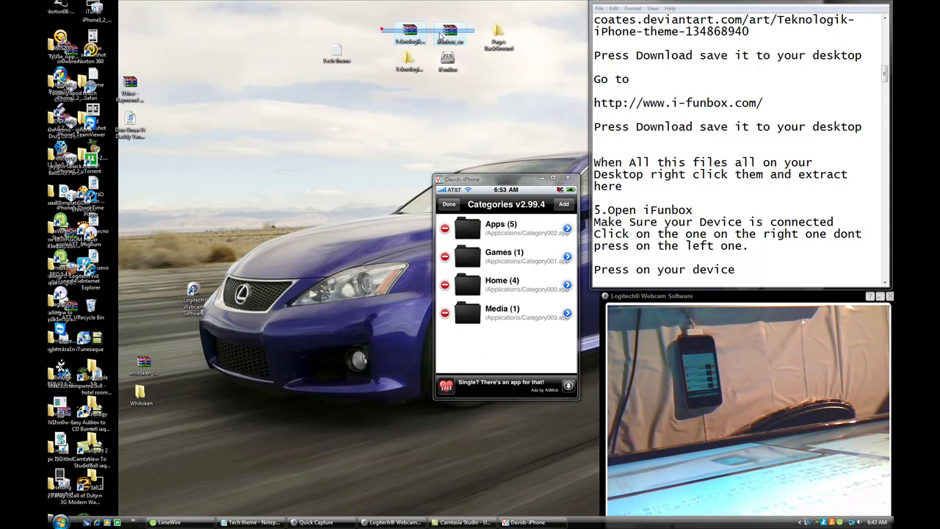
left_click_drag(381, 30, 408, 29)
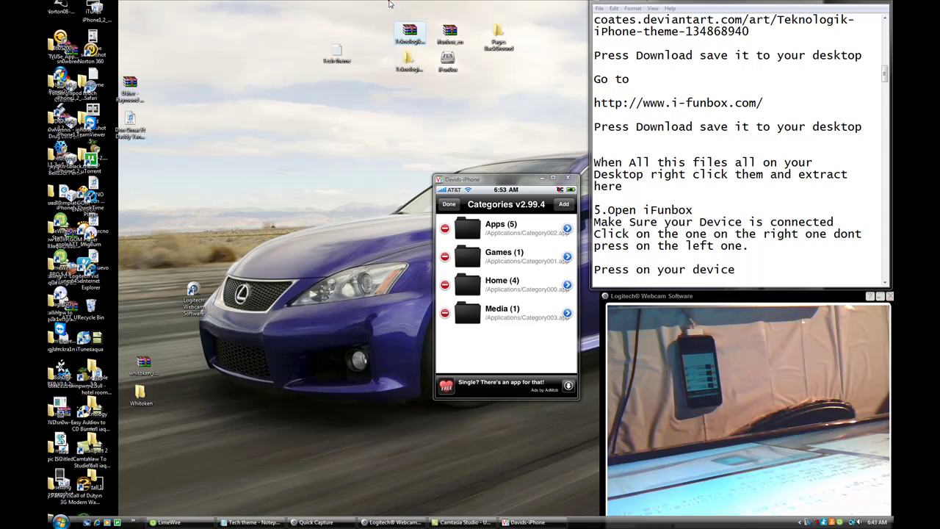
right_click(420, 34)
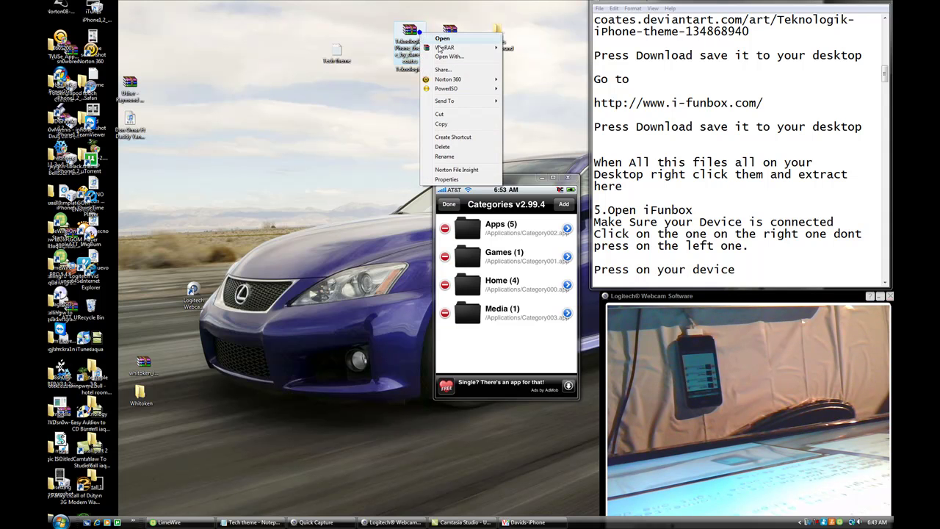
mouse_move(450, 47)
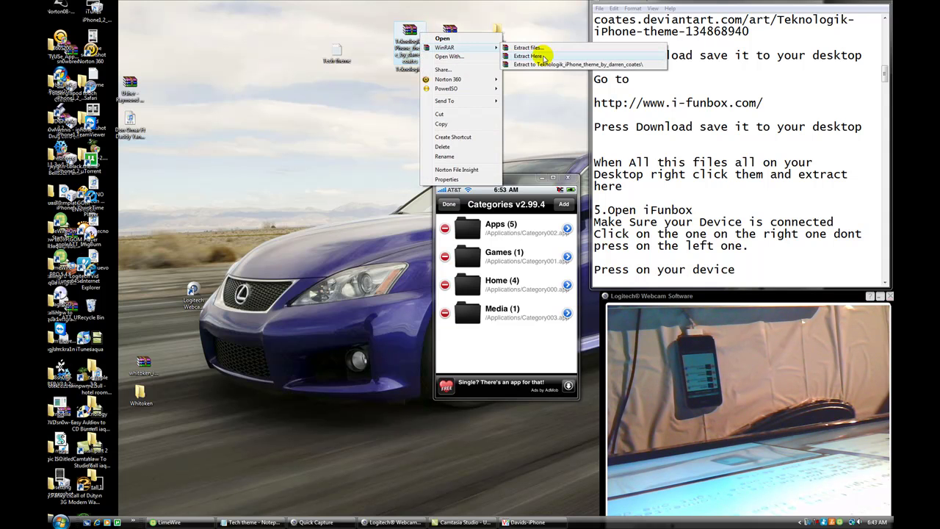
left_click(541, 17)
right_click(458, 31)
mouse_move(521, 44)
left_click(542, 11)
Move the Tech theme file away from the extracted items on the desktop and return the mirrored iPhone to its home screen
left_click(390, 76)
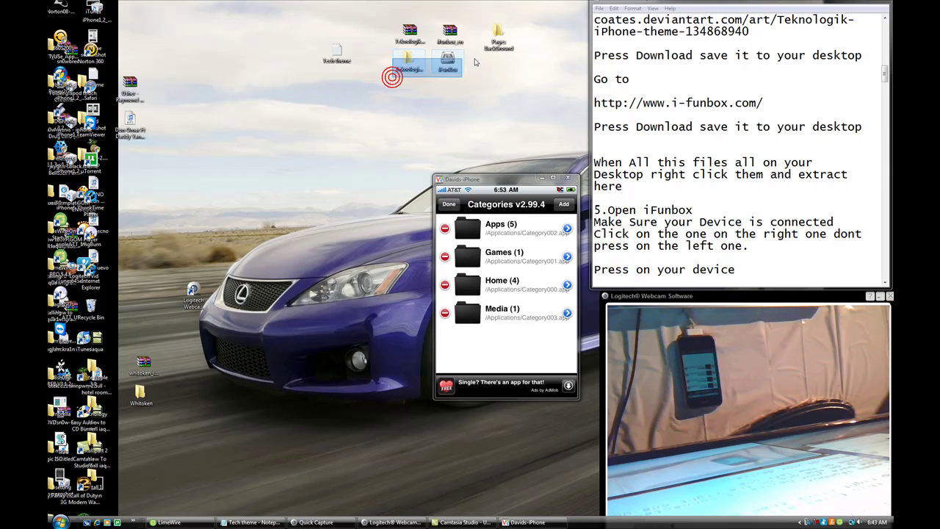
left_click_drag(271, 40, 197, 45)
left_click(517, 181)
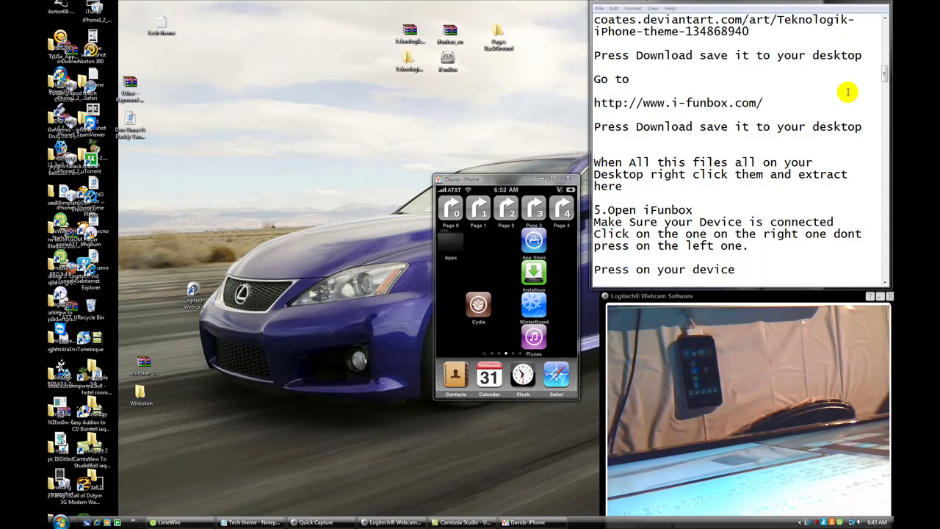
Open i-FunBox from the desktop, as step 5 of the notes says, and move its window slightly up
left_click_drag(606, 210, 682, 211)
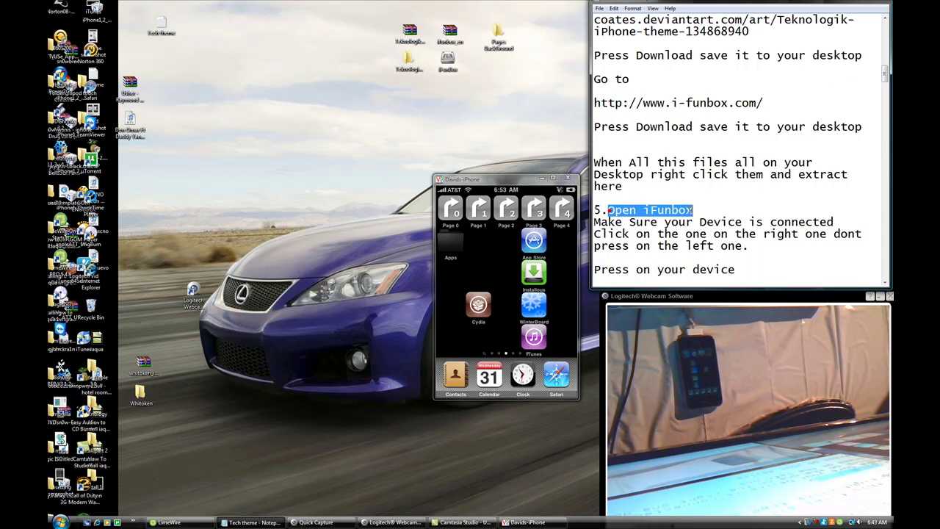
left_click(448, 60)
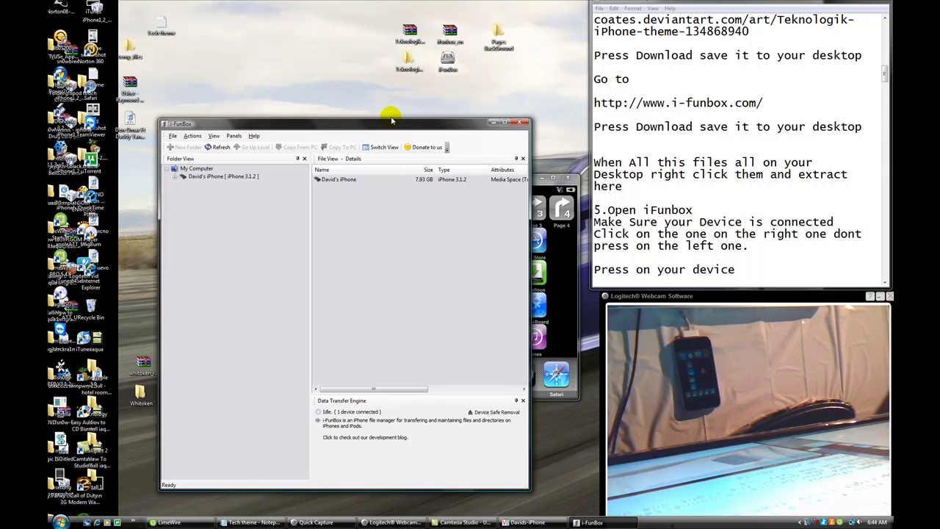
left_click_drag(390, 114, 376, 98)
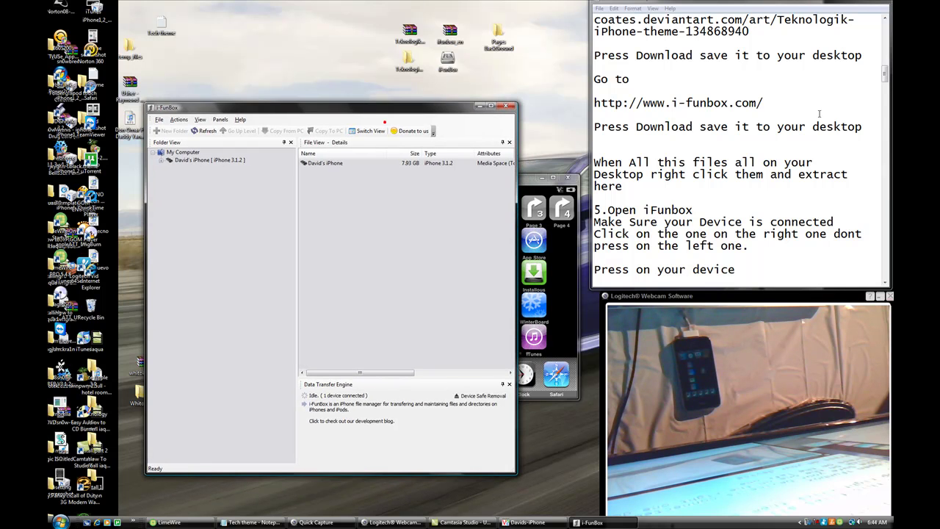
Read the notes on the device connection and which entry to choose, and open the connected iPhone from the file view
left_click_drag(884, 81, 886, 85)
left_click_drag(594, 138, 852, 144)
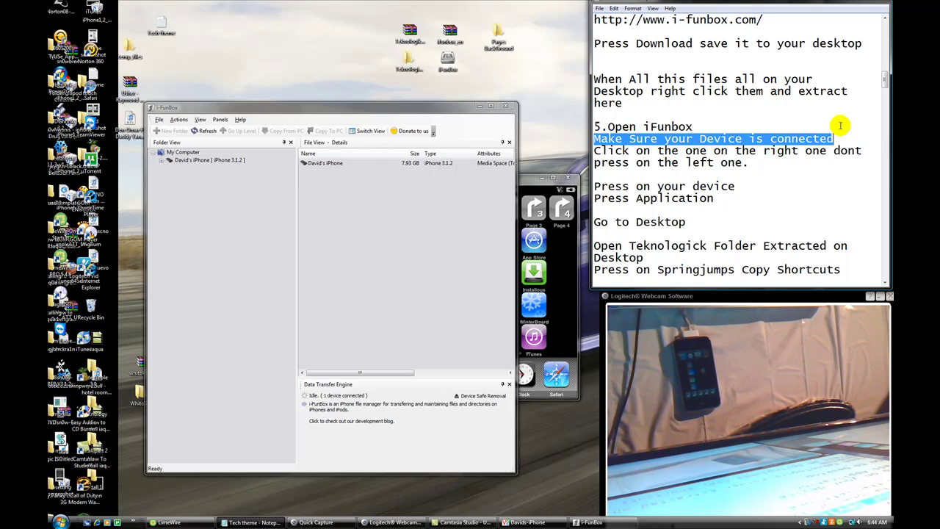
left_click(840, 126)
left_click_drag(594, 150, 824, 165)
left_click(825, 164)
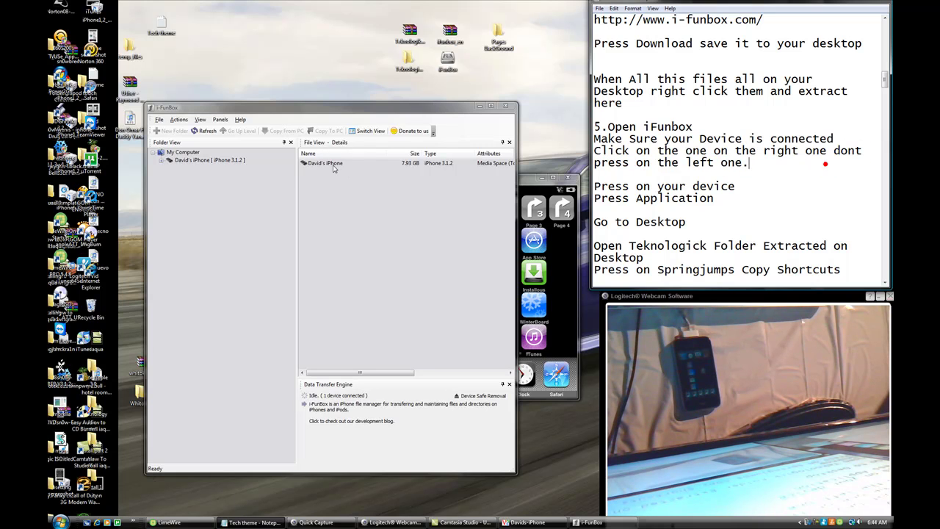
left_click(200, 163)
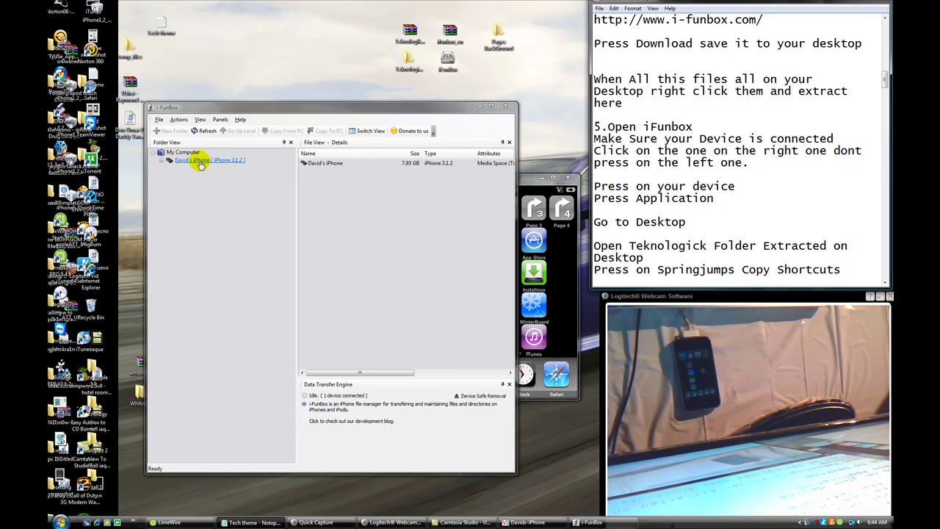
left_click(324, 164)
double_click(324, 163)
Follow the notes' device and application instructions and open the iPhone's Applications folder in i-FunBox
left_click_drag(594, 186, 735, 185)
left_click(744, 186)
left_click_drag(622, 206, 714, 200)
left_click(705, 207)
double_click(323, 205)
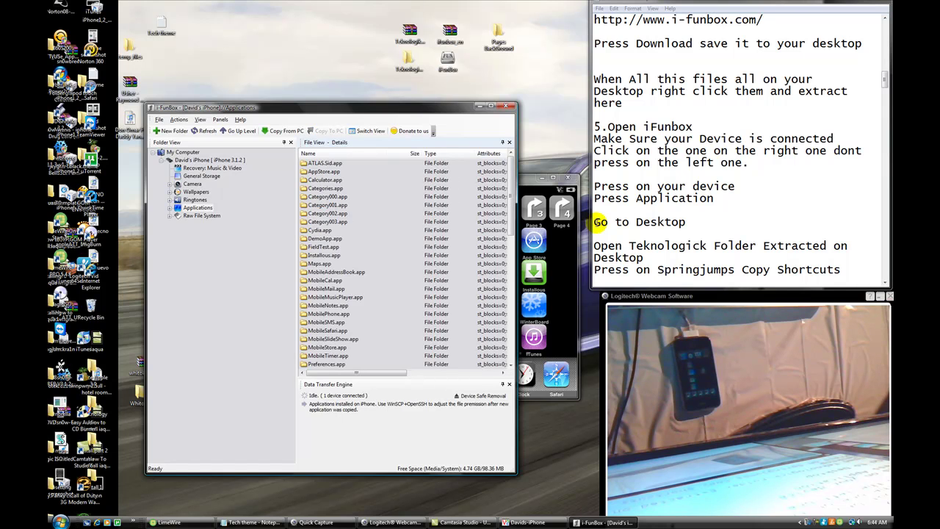
Follow the notes back to the desktop, open the extracted Teknologikbydaz folder, and move its window slightly up
left_click(596, 221)
left_click_drag(594, 222, 686, 222)
left_click(718, 220)
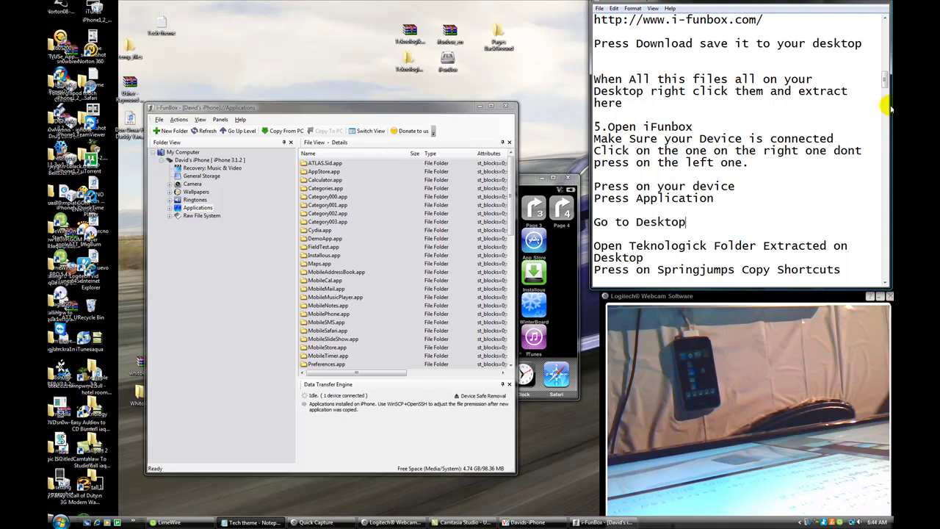
left_click_drag(884, 81, 885, 86)
left_click_drag(594, 185, 741, 200)
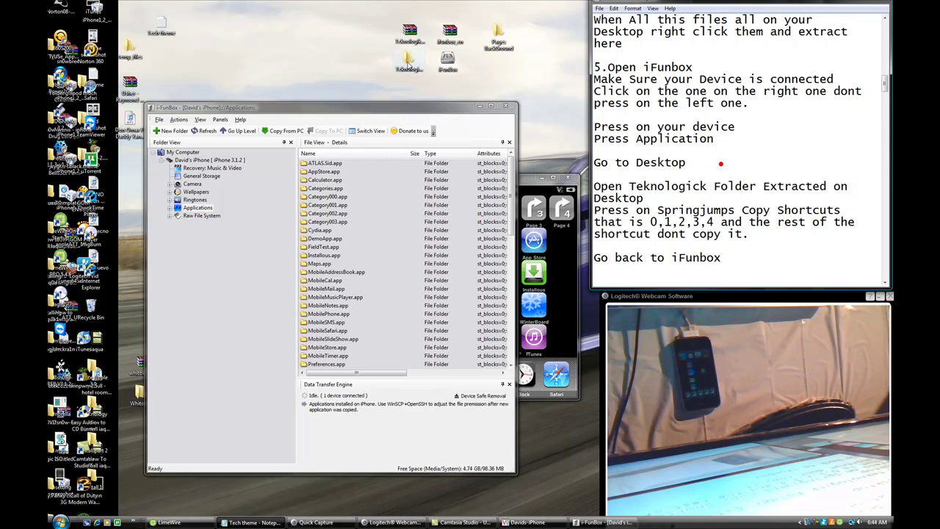
double_click(408, 60)
left_click_drag(305, 66, 307, 18)
Read the notes on which shortcuts to copy, open the springjumps folder, and enlarge its window to fit the whole list
left_click_drag(594, 210, 741, 234)
left_click(749, 246)
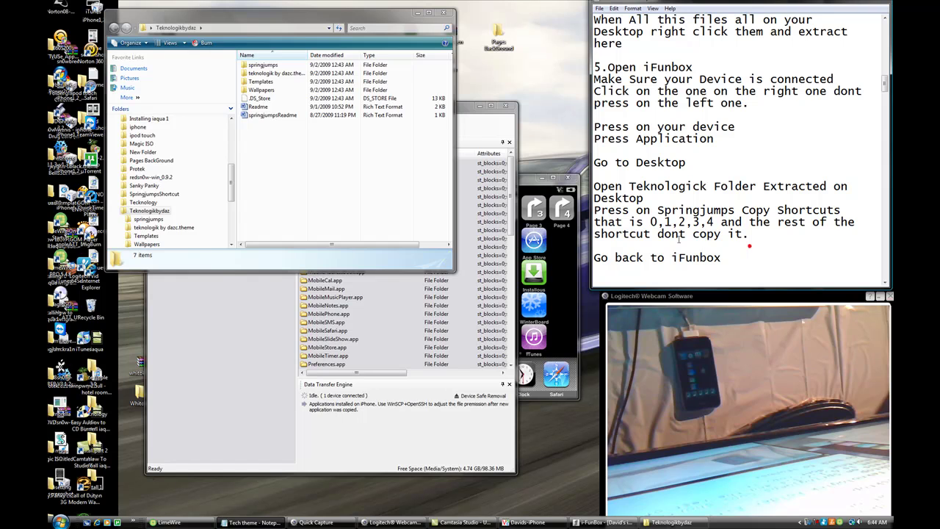
double_click(263, 66)
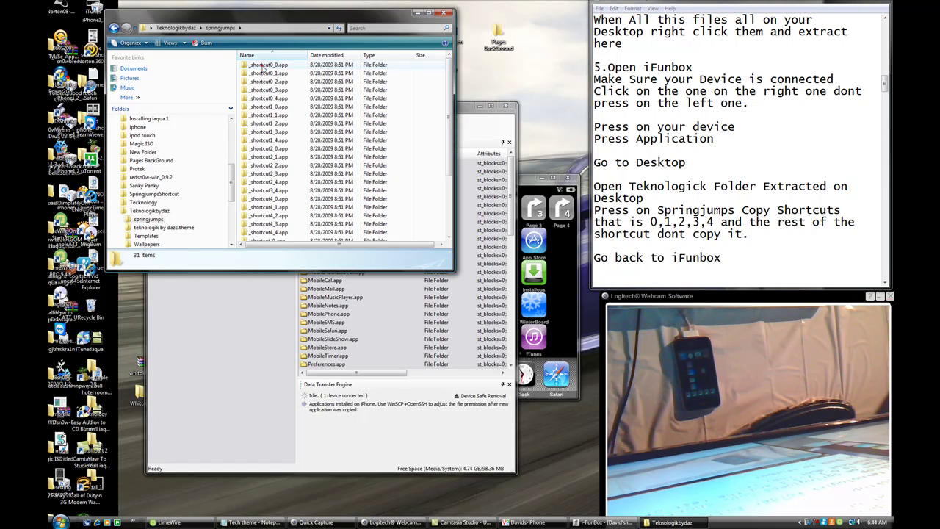
left_click_drag(445, 96, 440, 88)
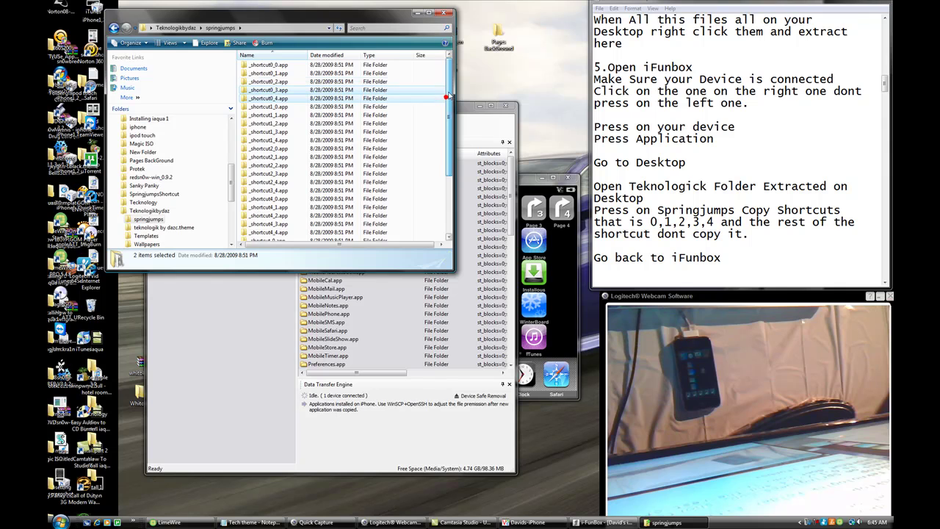
left_click(453, 269)
left_click(489, 337)
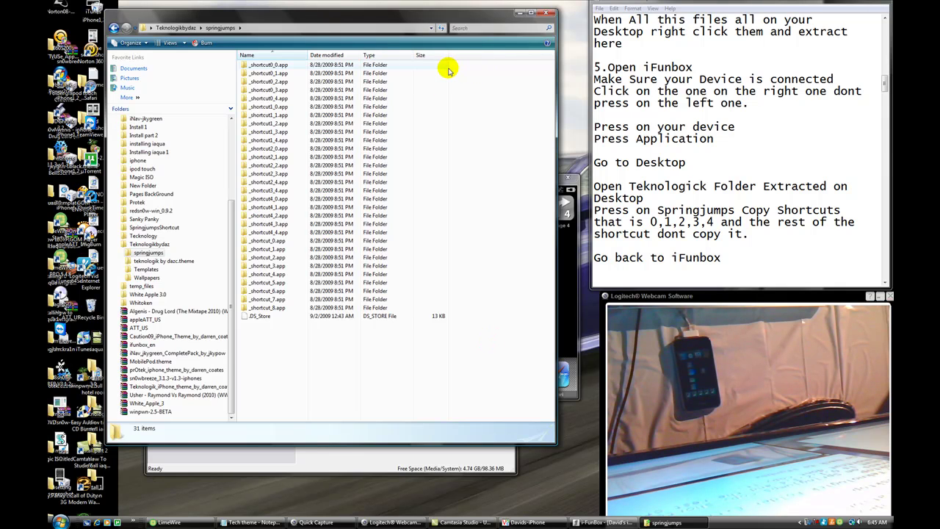
Select the shortcut folders from _shortcut0_0.app through _shortcut4_3.app and bring up the options for copying them
left_click(457, 67)
left_click_drag(450, 67, 380, 229)
right_click(380, 151)
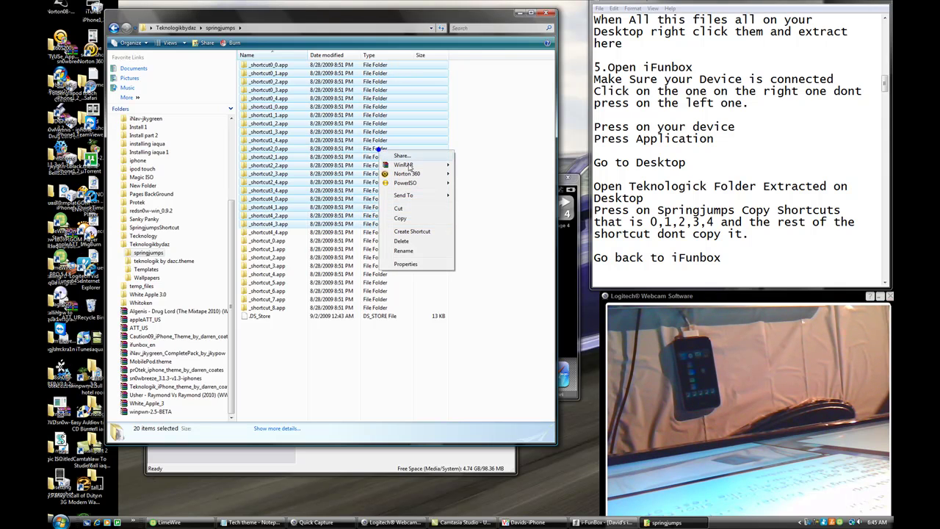
left_click(556, 182)
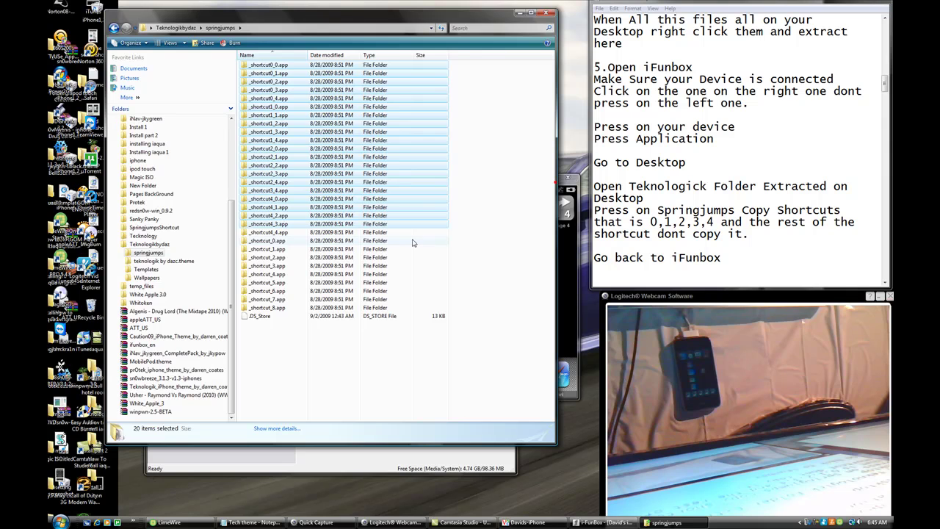
Mark the single-number shortcut folders that are not for copying, clear the selection, and minimize the springjumps window
left_click_drag(448, 229, 404, 291)
left_click(537, 186)
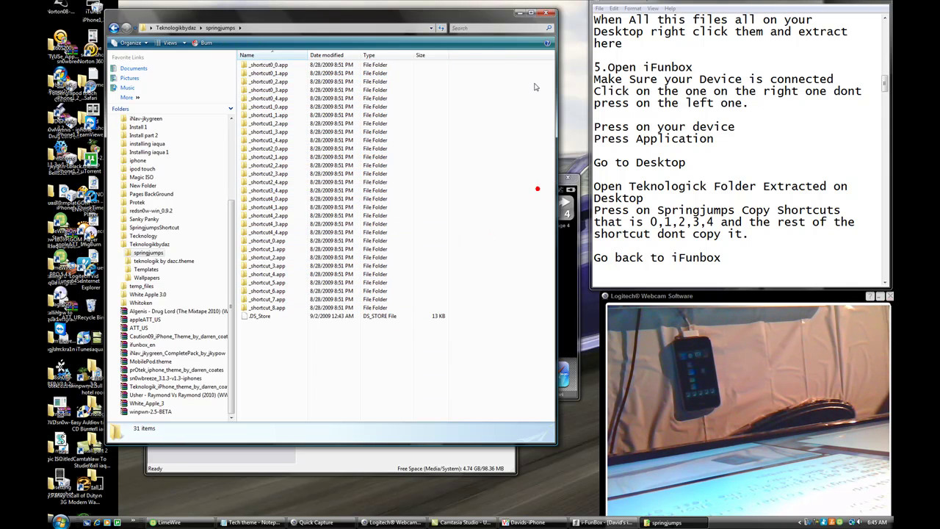
left_click(519, 13)
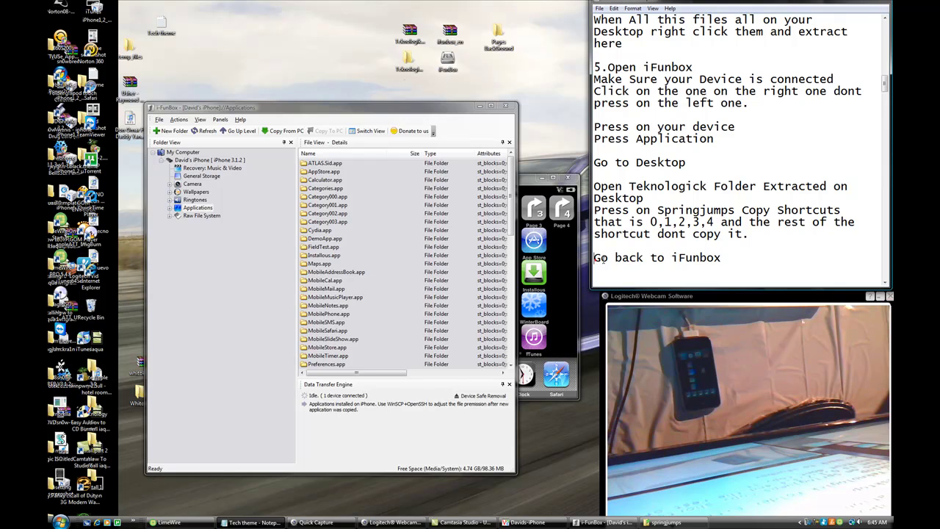
Go back to i-FunBox as the notes say and find the shortcut folders in the iPhone's Applications folder
left_click_drag(594, 257, 716, 257)
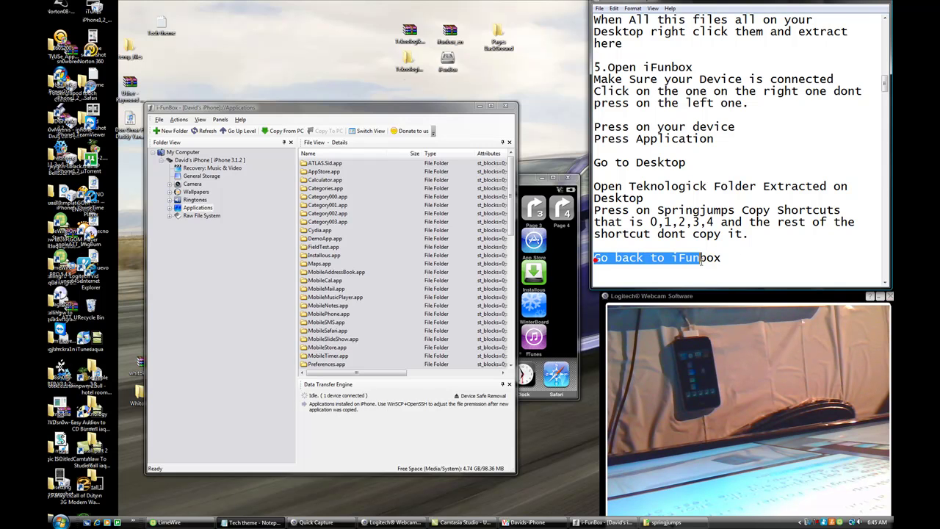
left_click(739, 255)
left_click_drag(512, 186, 512, 291)
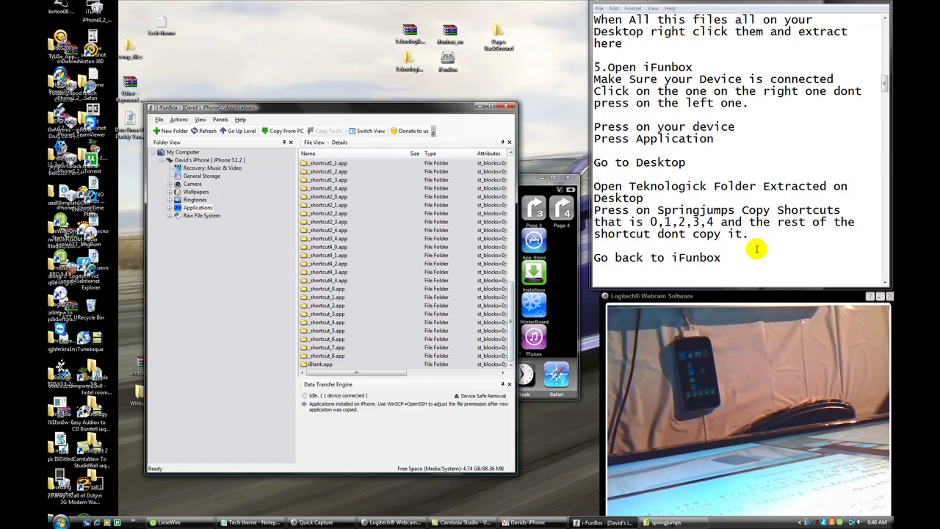
Read the notes on pasting the copied shortcuts and check where the paste option is in i-FunBox's Applications folder
left_click_drag(885, 79, 887, 86)
left_click_drag(595, 199, 659, 193)
left_click(508, 297)
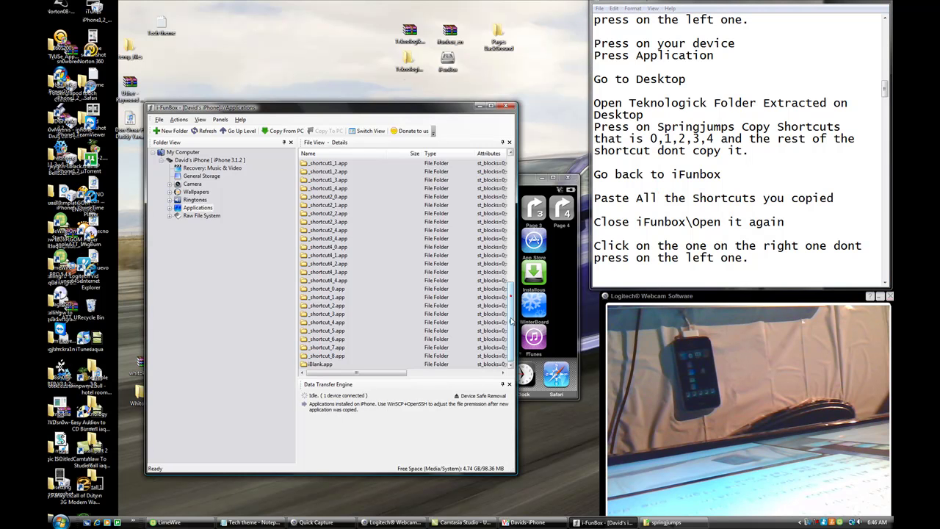
right_click(417, 370)
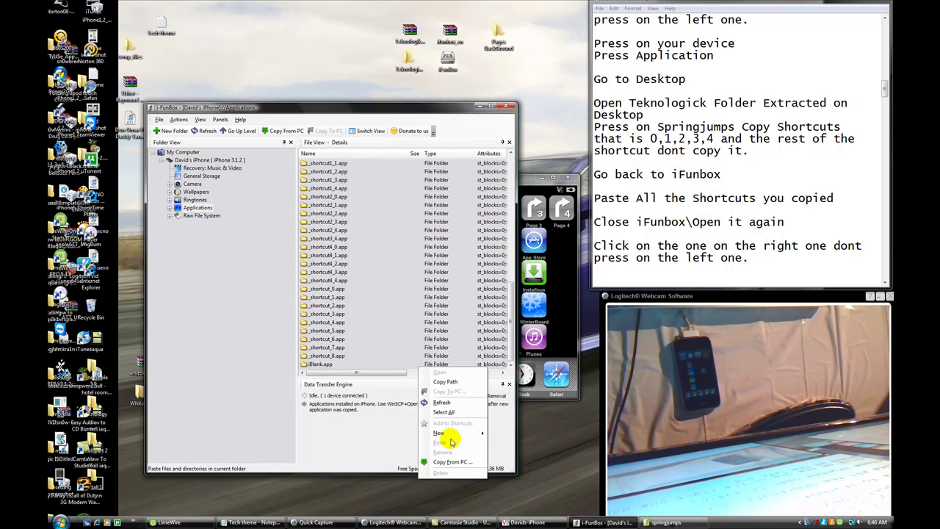
right_click(403, 366)
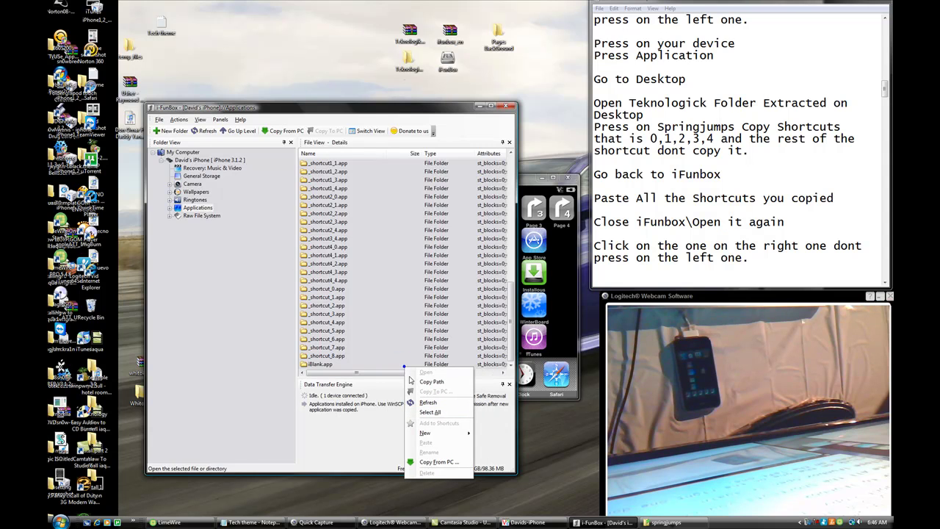
left_click(545, 439)
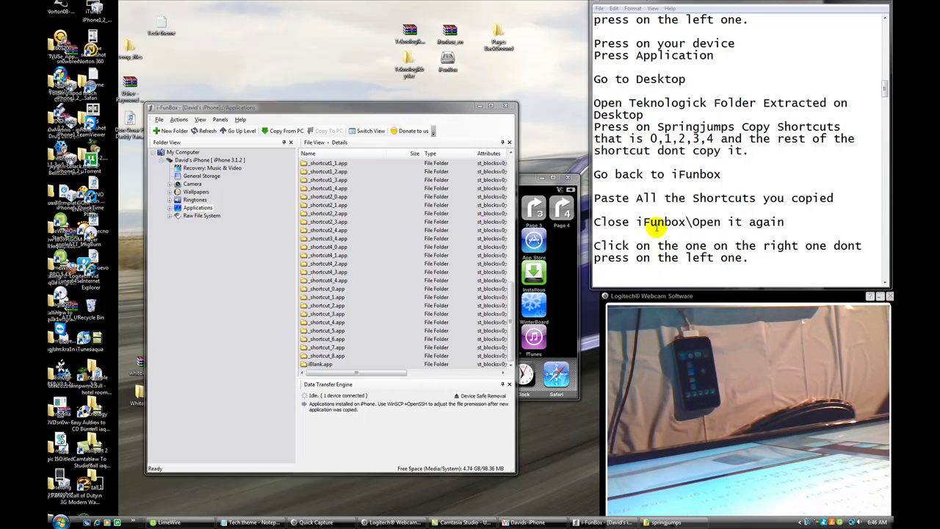
Read the notes' instruction to close and reopen iFunbox, and close the i-FunBox window
left_click_drag(595, 222, 794, 223)
left_click(794, 224)
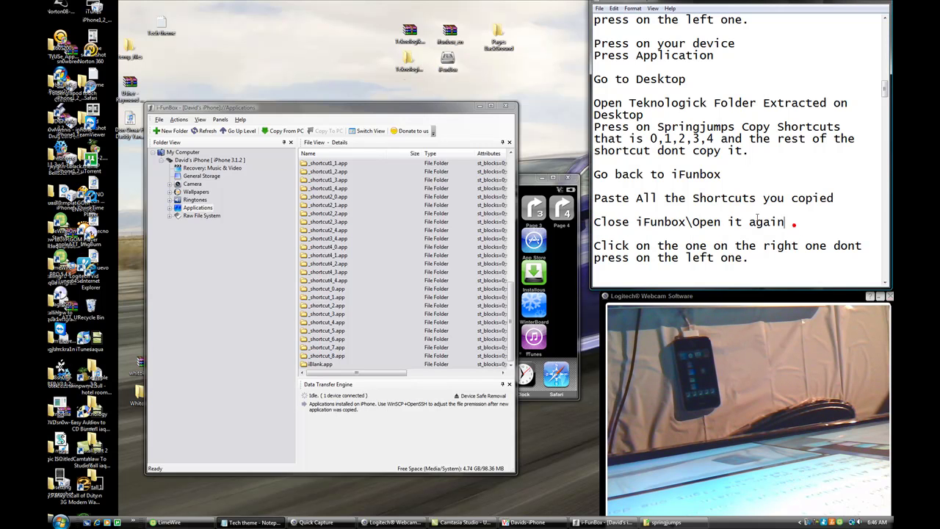
left_click(507, 108)
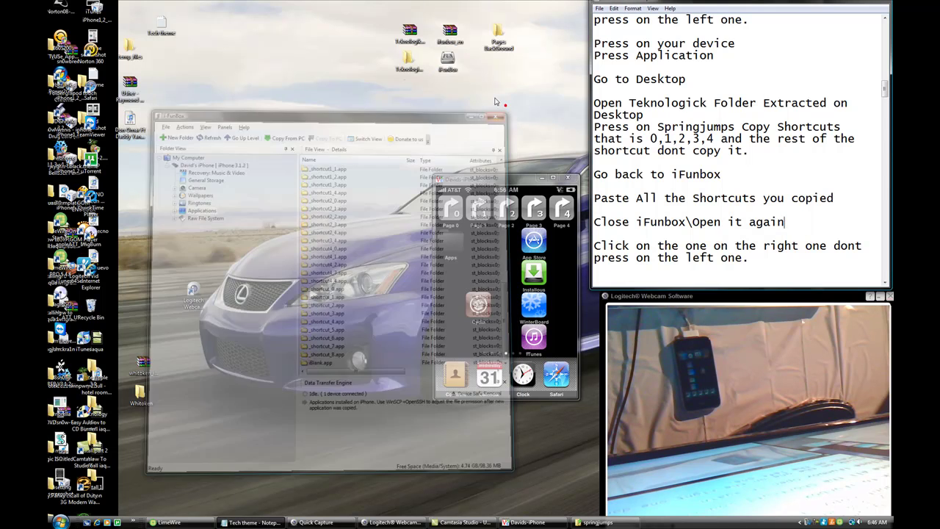